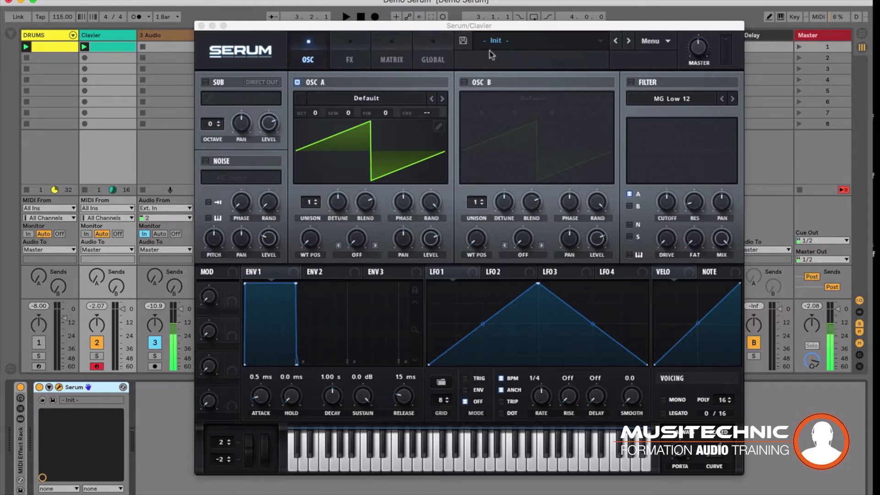
# Step: Toggle oscillator B on and back off
pyautogui.click(465, 82)
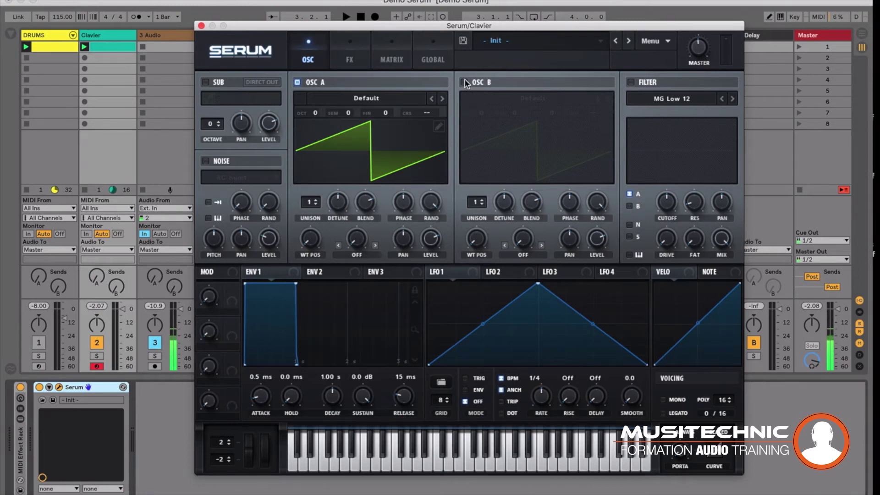
pyautogui.click(464, 83)
pyautogui.click(464, 82)
# Step: Enable the sub oscillator and step through its waveforms, ending on the Pulse shape
pyautogui.click(205, 82)
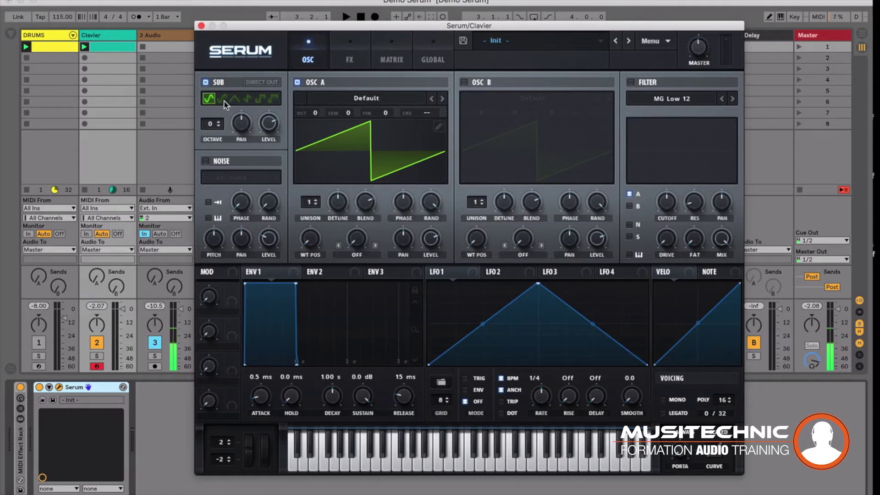
pyautogui.click(223, 100)
pyautogui.click(234, 100)
pyautogui.click(247, 101)
pyautogui.click(259, 101)
pyautogui.click(272, 101)
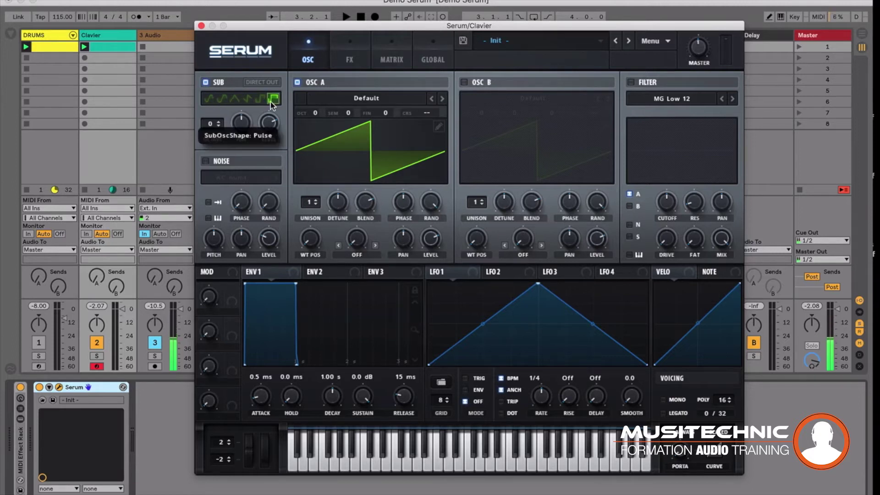
# Step: Lower the sub oscillator's octave step by step and raise it up to 4
pyautogui.click(219, 127)
pyautogui.click(219, 127)
pyautogui.click(219, 127)
pyautogui.click(219, 127)
pyautogui.click(219, 122)
pyautogui.click(219, 122)
pyautogui.click(220, 122)
pyautogui.click(219, 122)
pyautogui.click(219, 122)
pyautogui.click(220, 122)
pyautogui.click(219, 122)
pyautogui.click(219, 122)
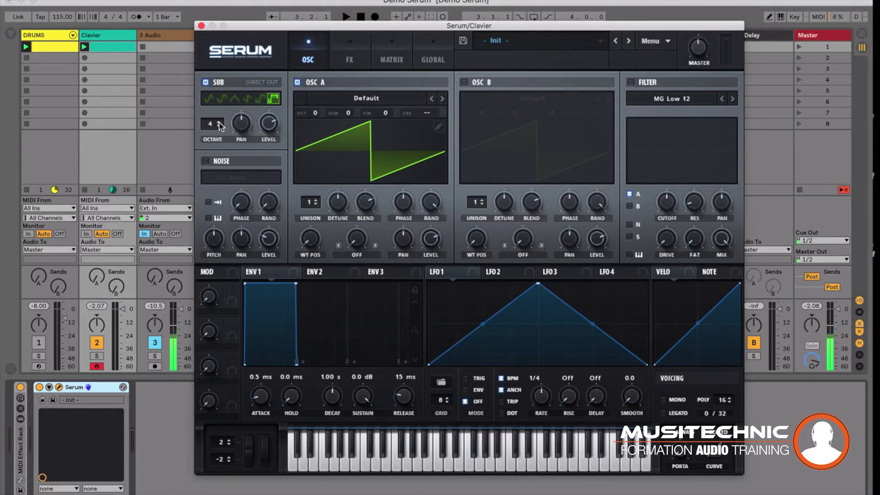
# Step: Return the sub oscillator's octave to 0 and switch the sub oscillator off
pyautogui.click(219, 128)
pyautogui.click(219, 128)
pyautogui.click(219, 127)
pyautogui.click(219, 128)
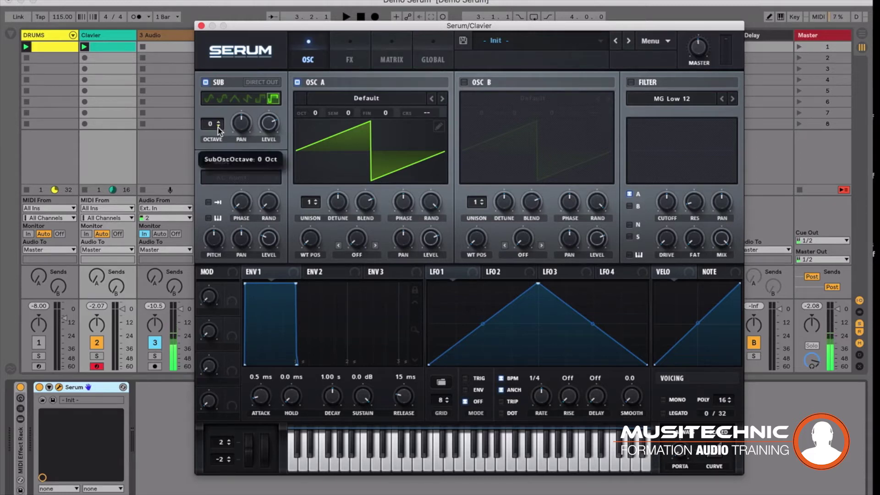
pyautogui.click(205, 82)
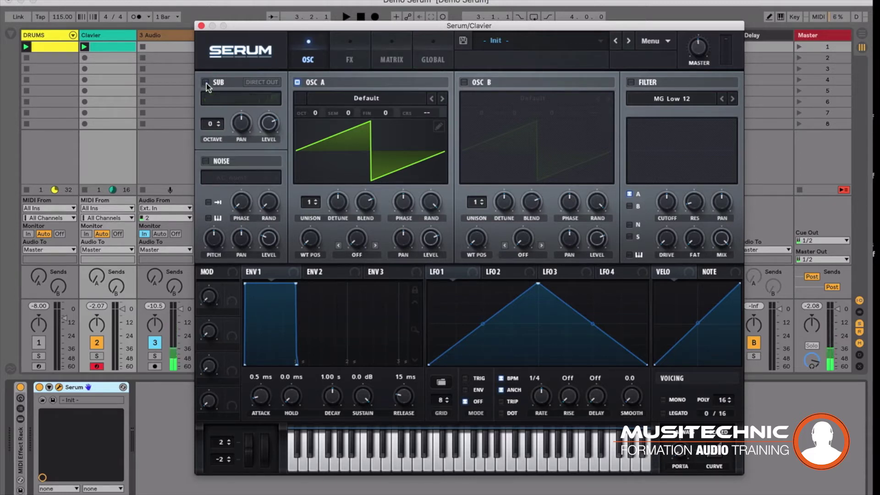
# Step: Enable the noise oscillator and load the WindChimes sample from the Organics category
pyautogui.click(206, 162)
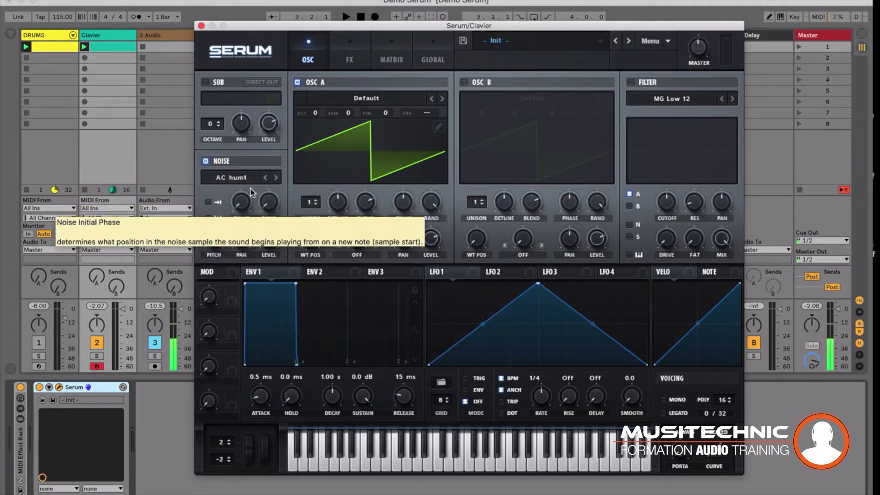
pyautogui.click(242, 178)
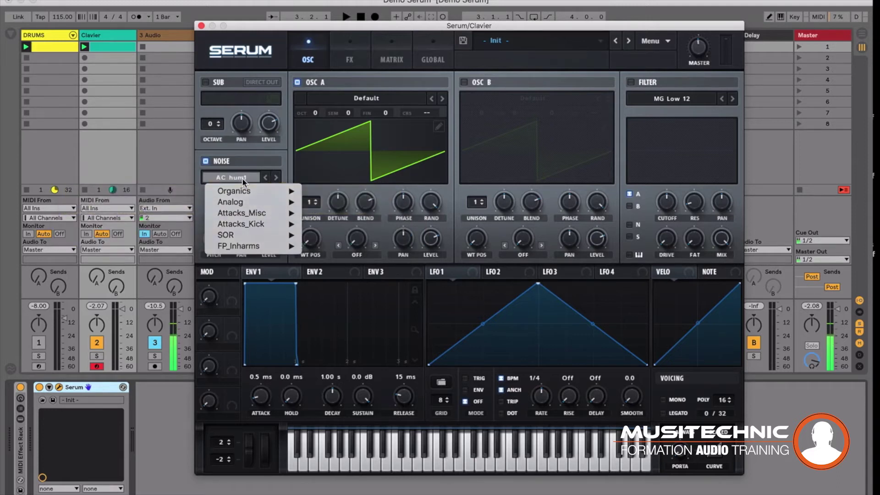
pyautogui.moveTo(247, 190)
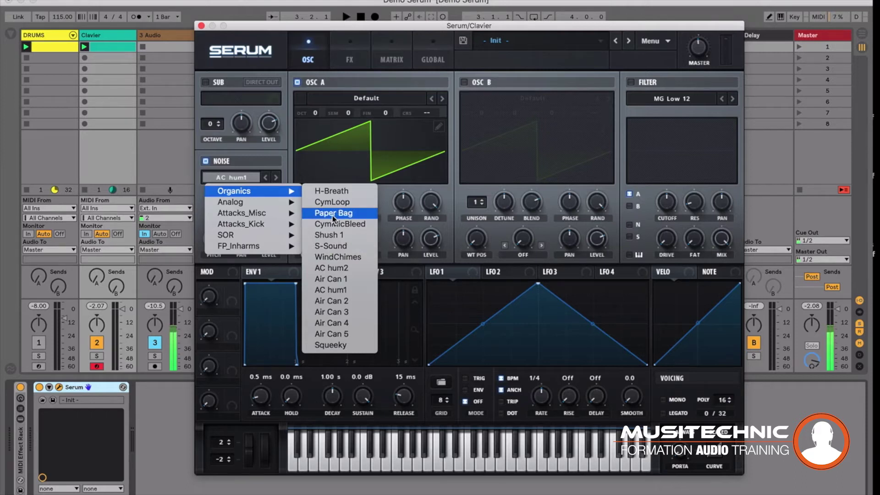
pyautogui.click(340, 258)
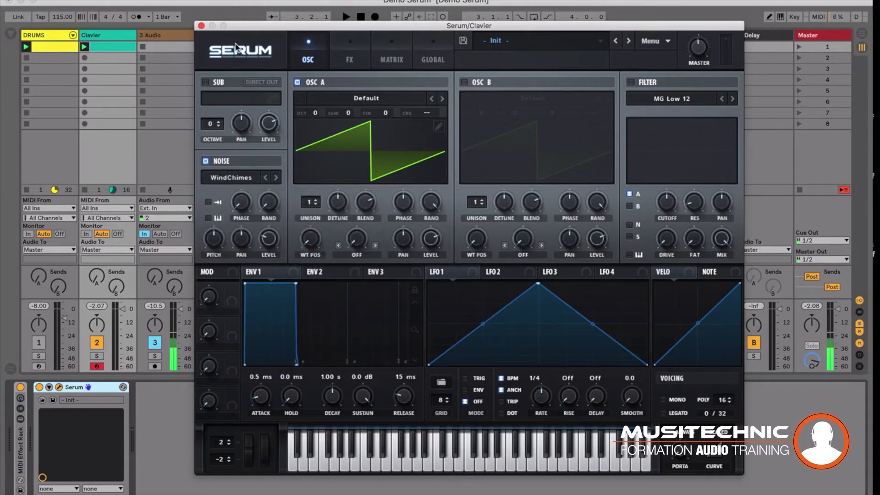
# Step: Switch oscillator A off and load the Analog noise J106 HP_Cho in the noise oscillator
pyautogui.click(298, 82)
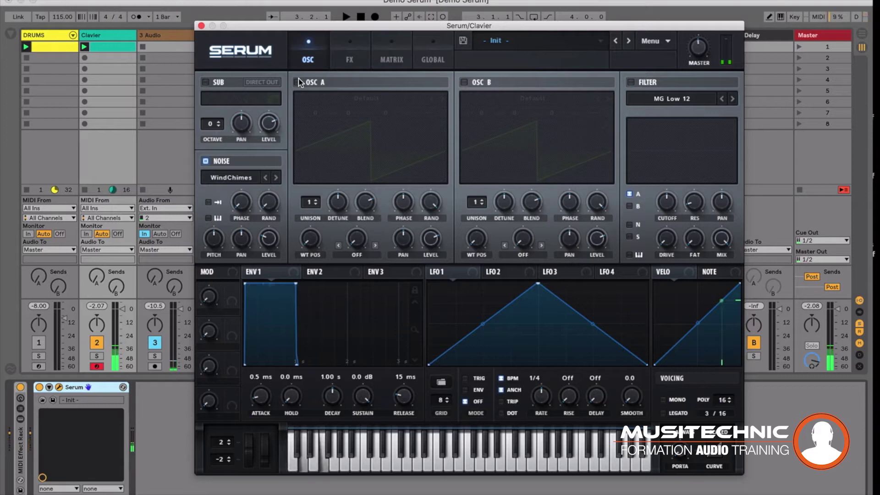
pyautogui.click(225, 177)
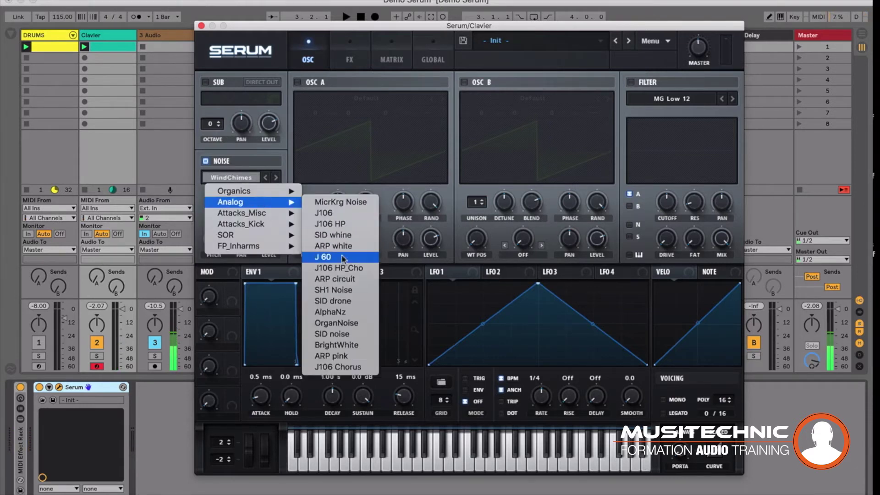
pyautogui.press('Escape')
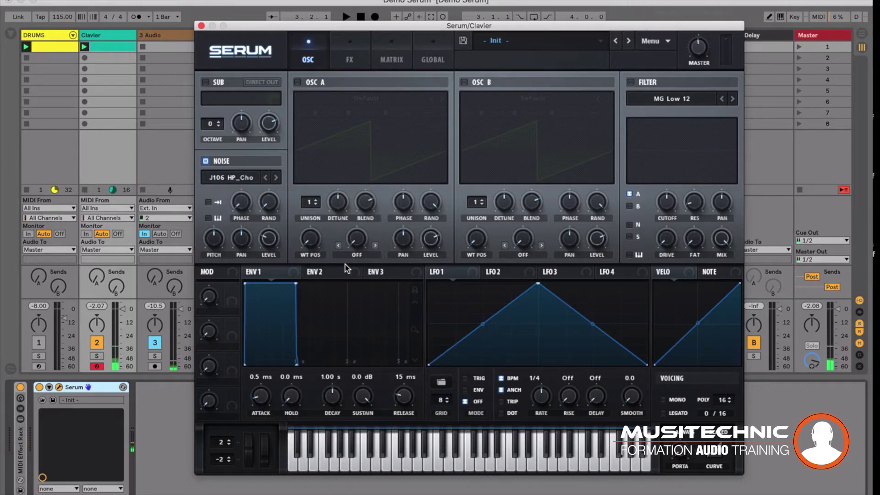
pyautogui.click(226, 177)
pyautogui.moveTo(295, 231)
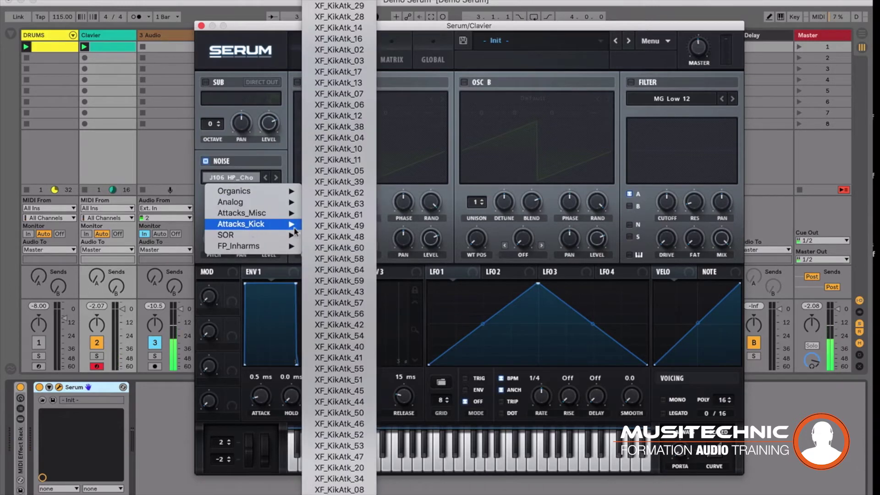
pyautogui.moveTo(279, 213)
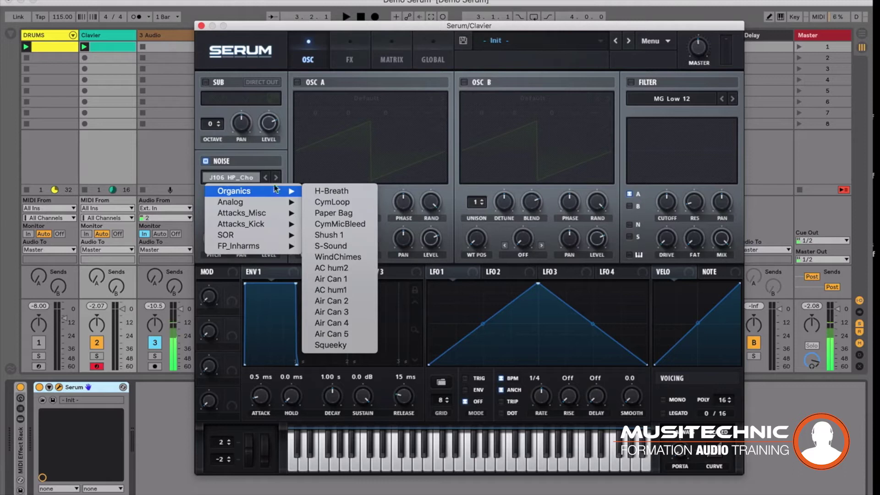
pyautogui.press('Escape')
# Step: Toggle the noise oscillator's one-shot playback option on and back off
pyautogui.click(208, 203)
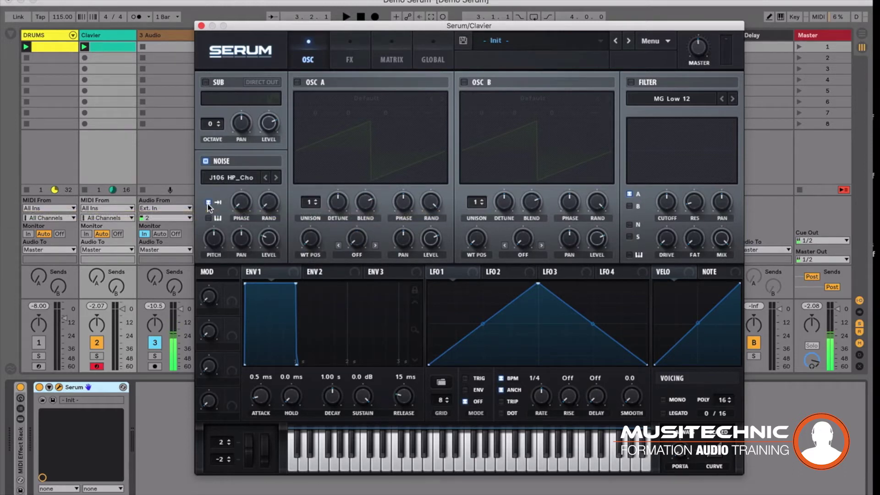
pyautogui.click(208, 203)
pyautogui.click(208, 202)
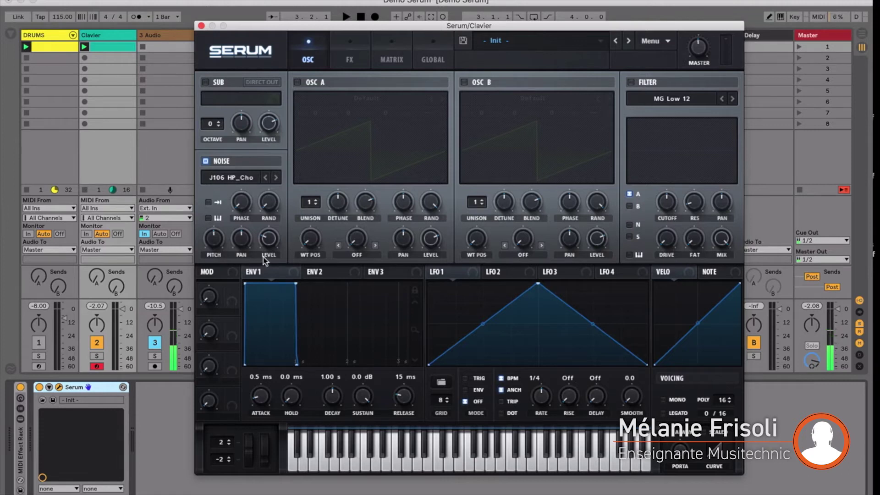
# Step: Switch from the noise oscillator back to oscillator A and load its SQR_SAW_Wrd wavetable
pyautogui.click(206, 161)
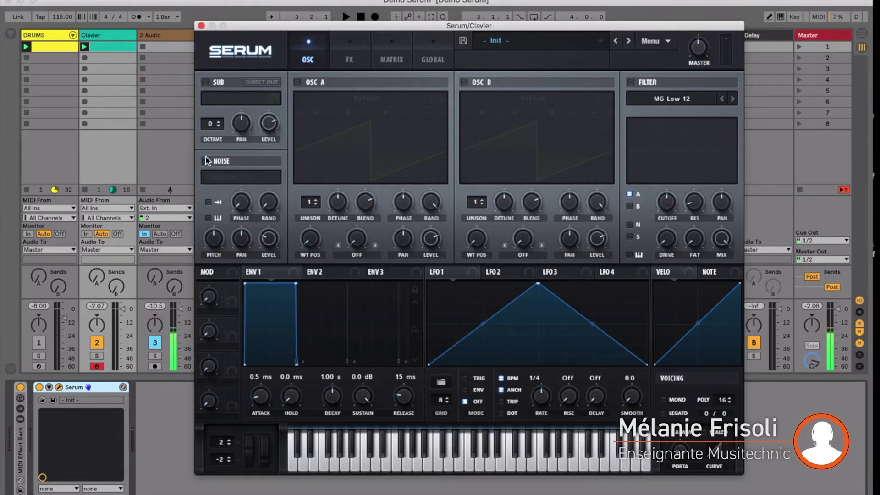
pyautogui.click(297, 82)
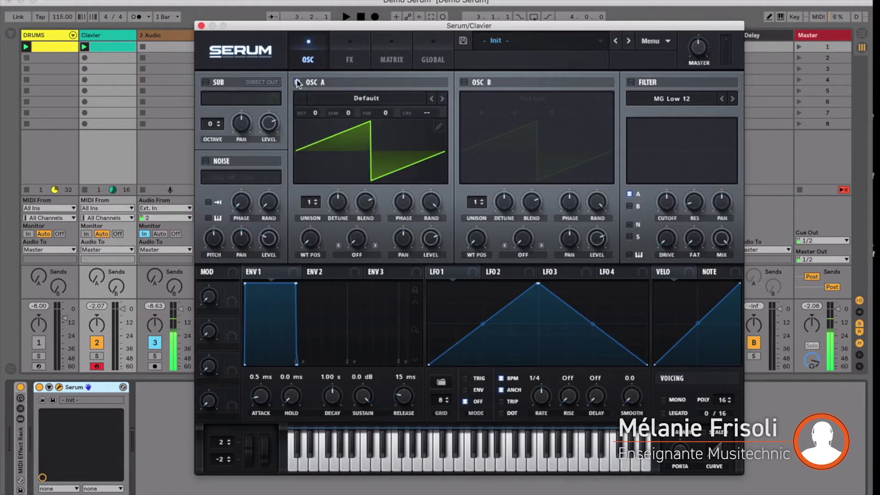
pyautogui.click(365, 100)
pyautogui.click(481, 143)
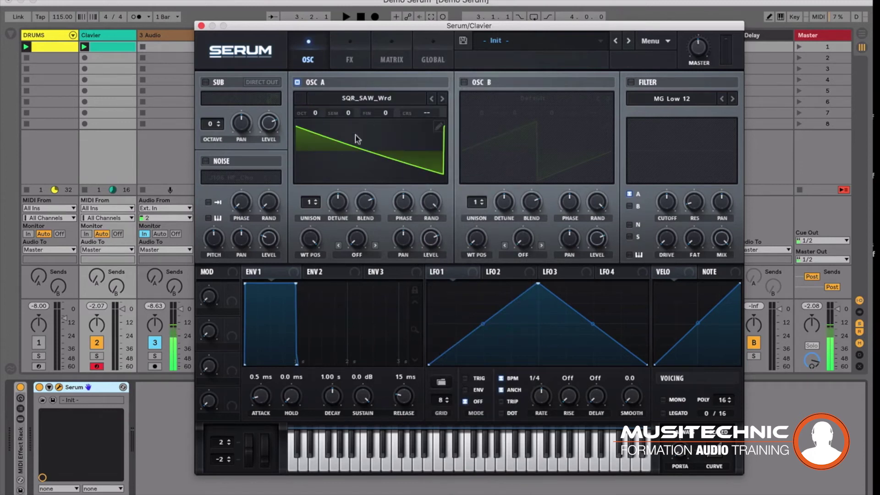
# Step: Sweep oscillator A's wavetable position through its range and, in the 3D wavetable view, set it to 1
pyautogui.moveTo(310, 242); pyautogui.dragTo(336, 472)
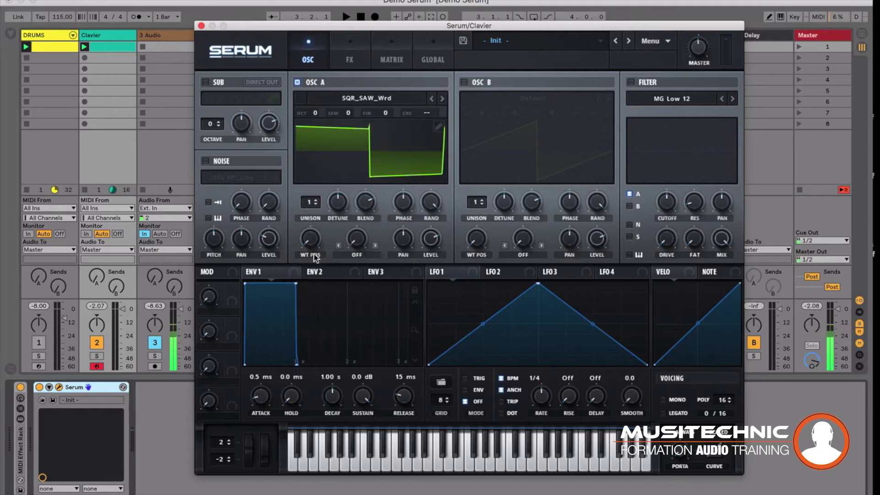
pyautogui.moveTo(310, 242); pyautogui.dragTo(253, 18)
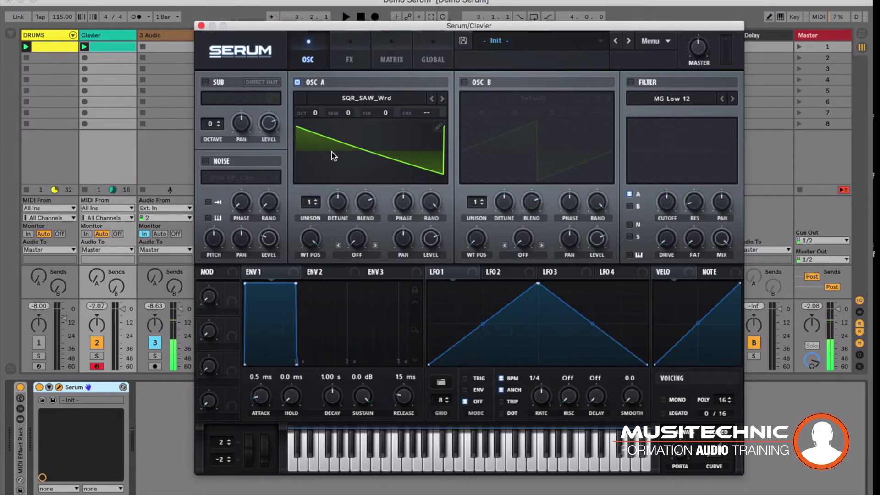
pyautogui.click(355, 155)
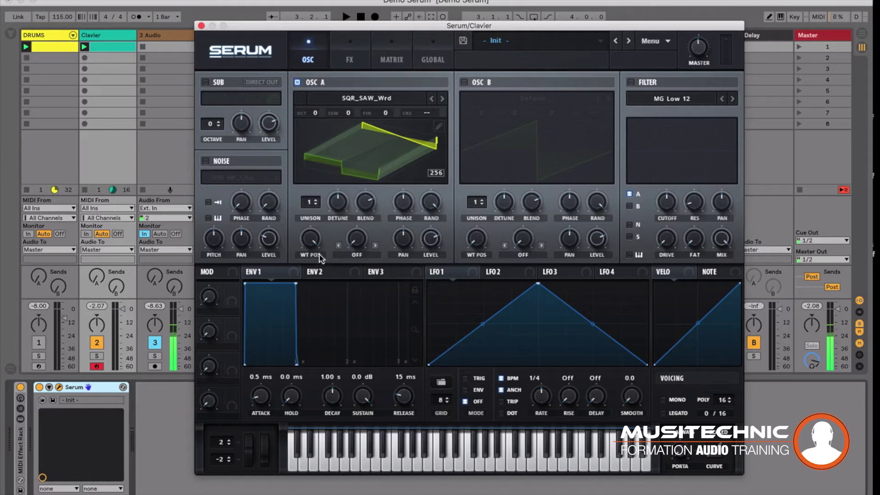
pyautogui.moveTo(310, 243); pyautogui.dragTo(358, 425)
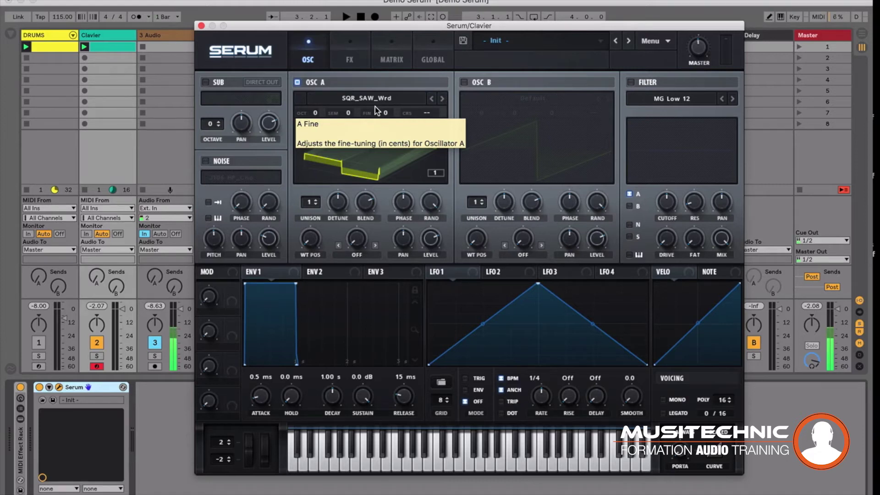
# Step: Play the pattern while sweeping oscillator A's wavetable position up to 256, ending with playback stopped
pyautogui.press('space')
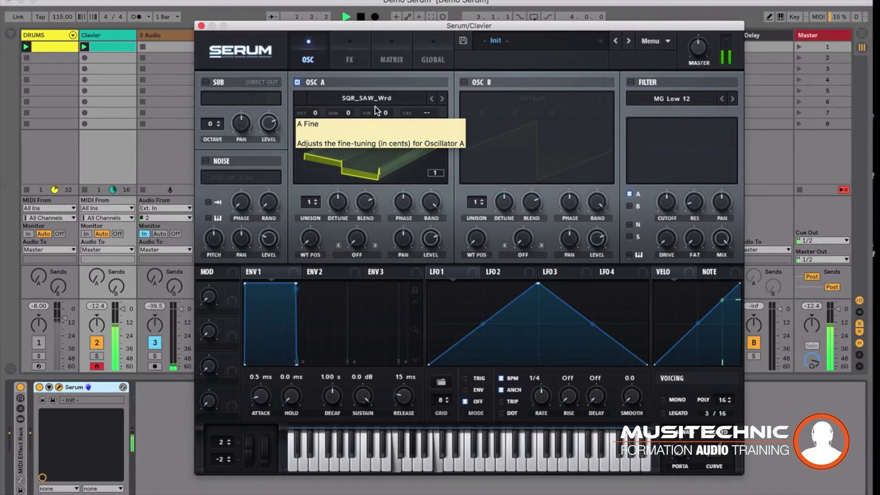
pyautogui.moveTo(310, 238); pyautogui.dragTo(289, 78)
pyautogui.press('space')
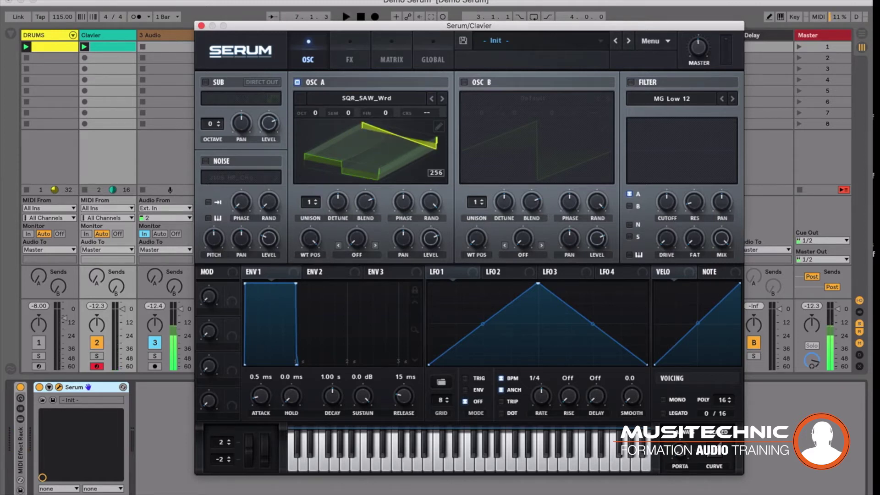
# Step: Load the Analog wavetable Mellow But Instable in oscillator A with its wavetable position turned down, and audition the pattern
pyautogui.click(372, 96)
pyautogui.moveTo(367, 112)
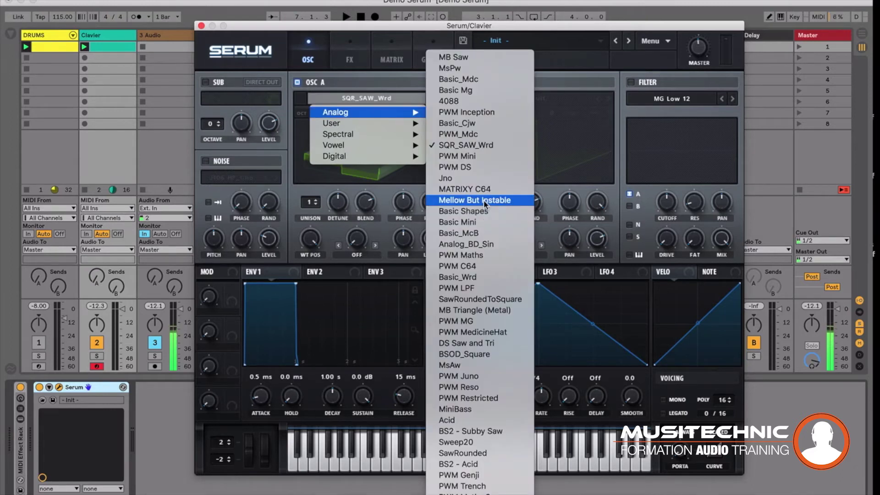
pyautogui.click(512, 200)
pyautogui.moveTo(315, 237); pyautogui.dragTo(345, 428)
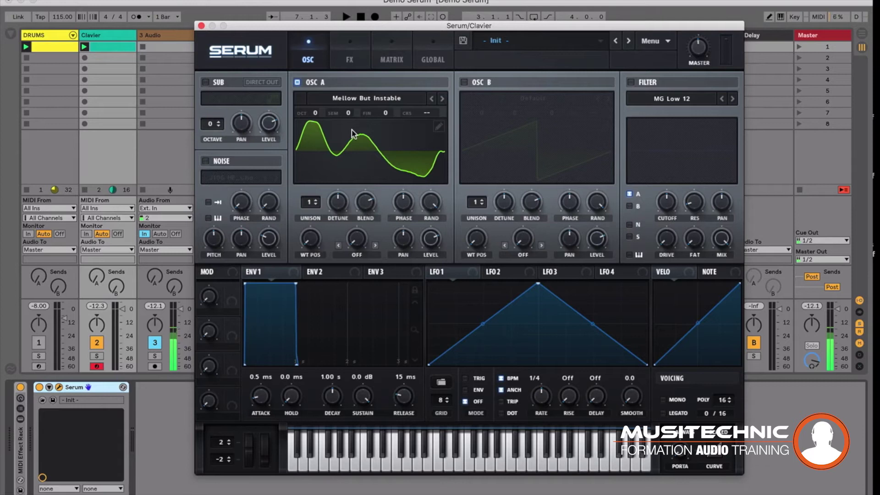
pyautogui.press('space')
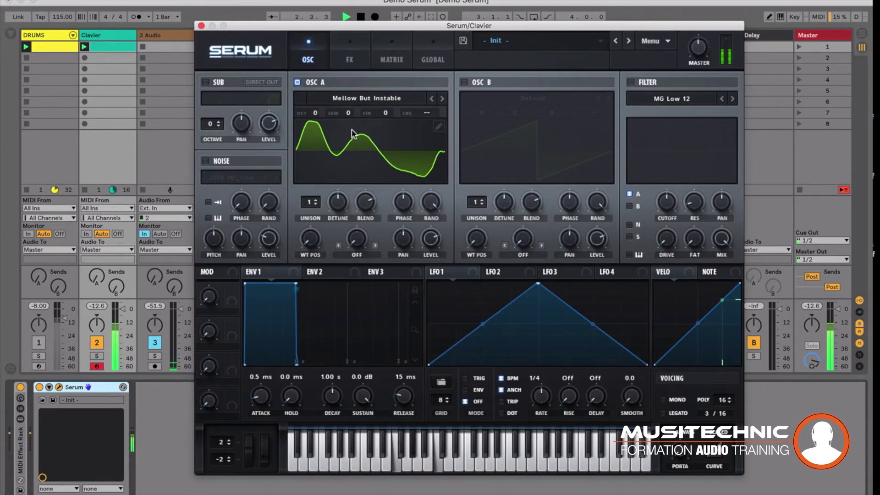
pyautogui.press('space')
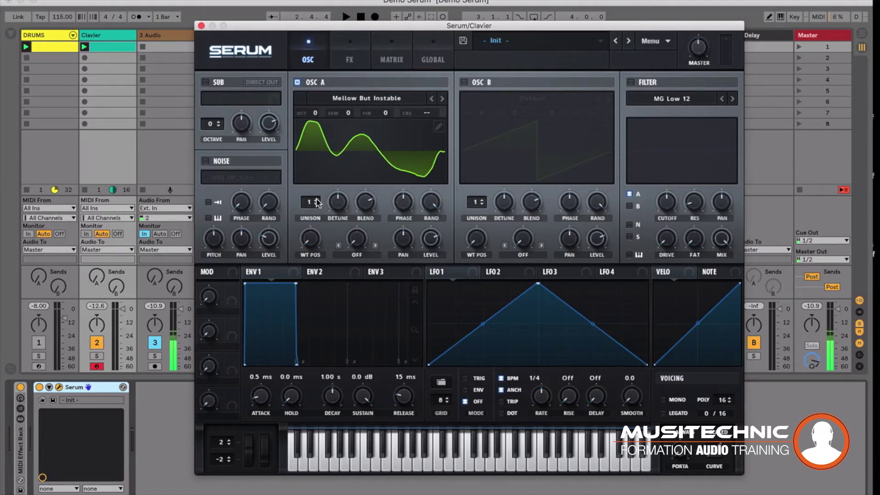
# Step: Try different unison voice counts on oscillator A and, with the pattern playing, set the unison to 7
pyautogui.scroll(4, 316, 203)
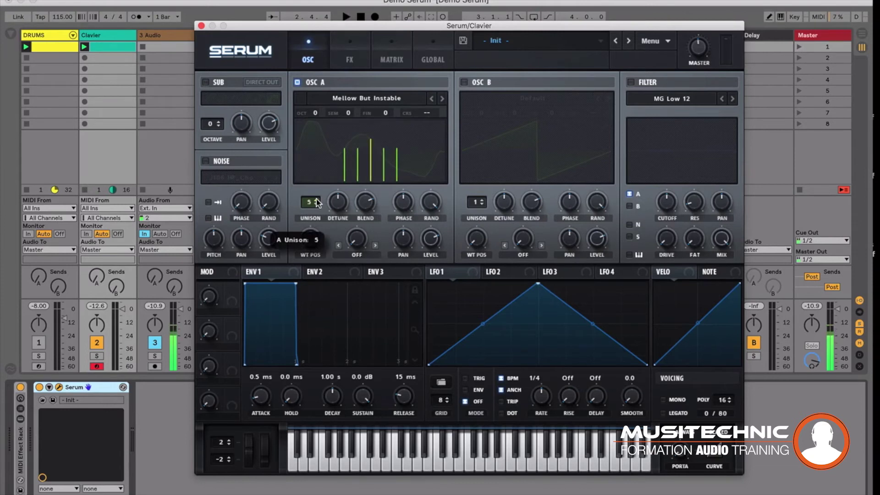
pyautogui.scroll(-3, 316, 205)
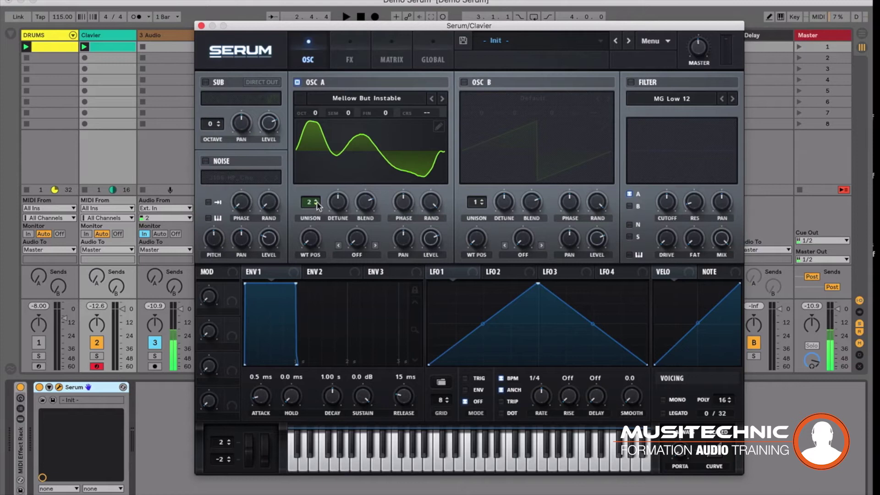
pyautogui.press('space')
pyautogui.click(317, 202)
pyautogui.click(316, 203)
pyautogui.click(316, 202)
pyautogui.click(316, 203)
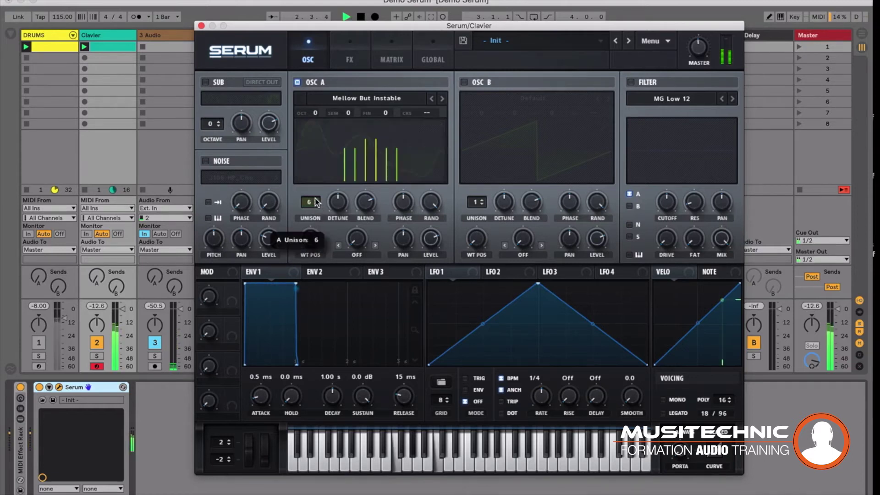
pyautogui.click(316, 202)
# Step: Adjust oscillator A's unison detune during playback and, with playback stopped, set its unison blend to 62
pyautogui.moveTo(332, 203); pyautogui.dragTo(334, 242)
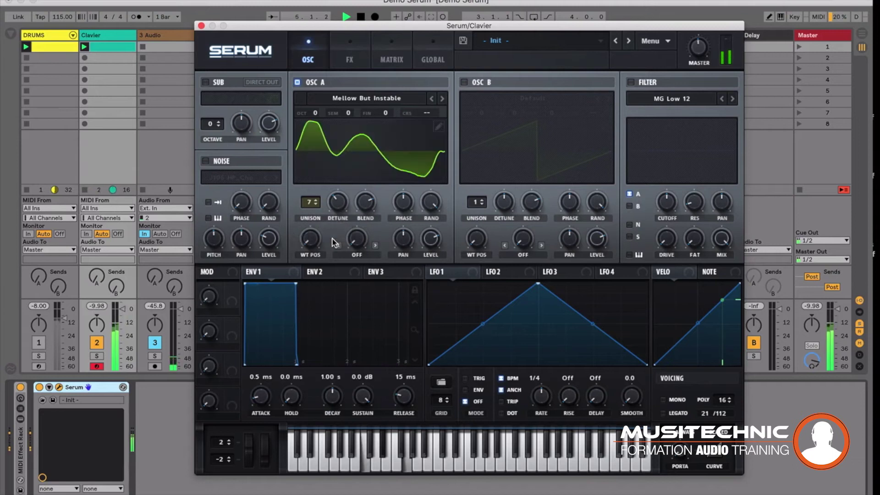
pyautogui.press('space')
pyautogui.moveTo(369, 205)
pyautogui.mouseDown()
pyautogui.moveTo(373, 236)
pyautogui.moveTo(365, 198)
pyautogui.moveTo(357, 209)
pyautogui.mouseUp()
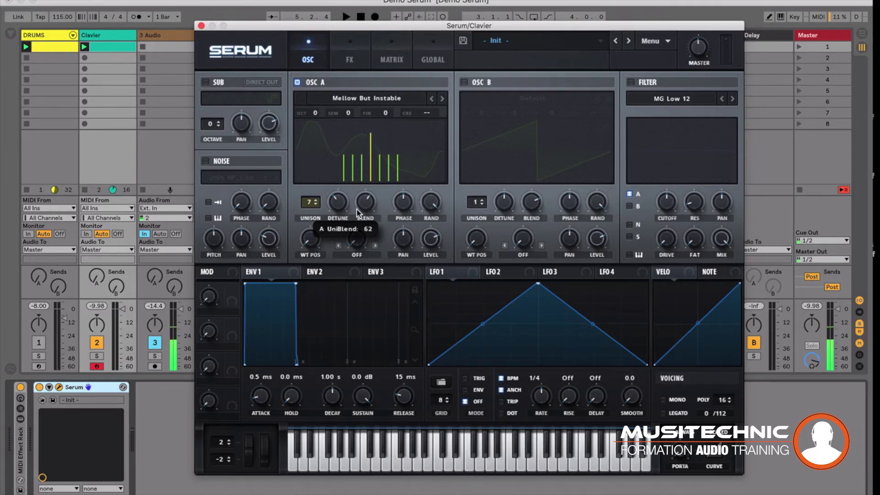
# Step: Adjust oscillator A's unison blend, and try raising its initial phase before turning it back down
pyautogui.moveTo(356, 209)
pyautogui.mouseDown()
pyautogui.moveTo(364, 203)
pyautogui.moveTo(363, 229)
pyautogui.moveTo(354, 199)
pyautogui.mouseUp()
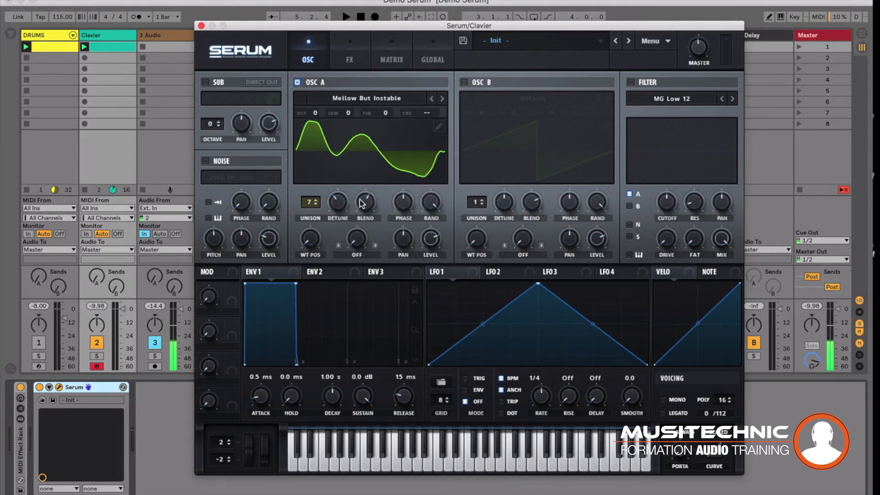
pyautogui.moveTo(361, 203)
pyautogui.mouseDown()
pyautogui.moveTo(366, 243)
pyautogui.moveTo(356, 188)
pyautogui.mouseUp()
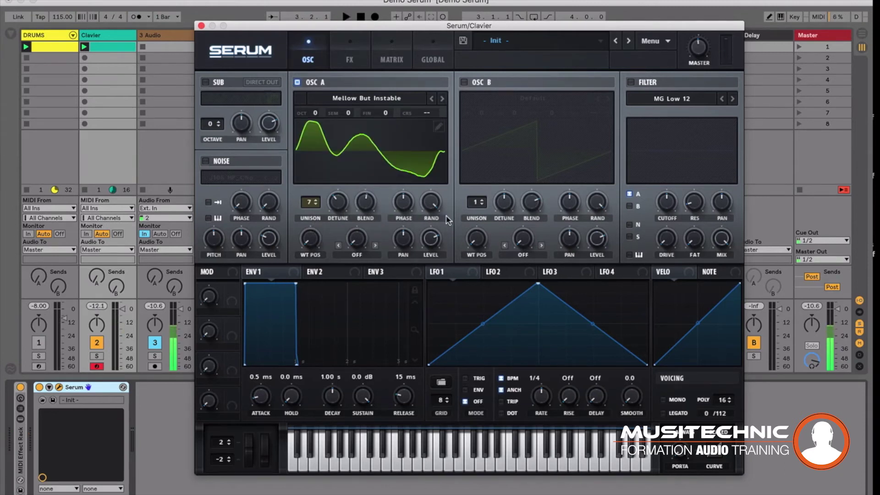
pyautogui.moveTo(407, 202)
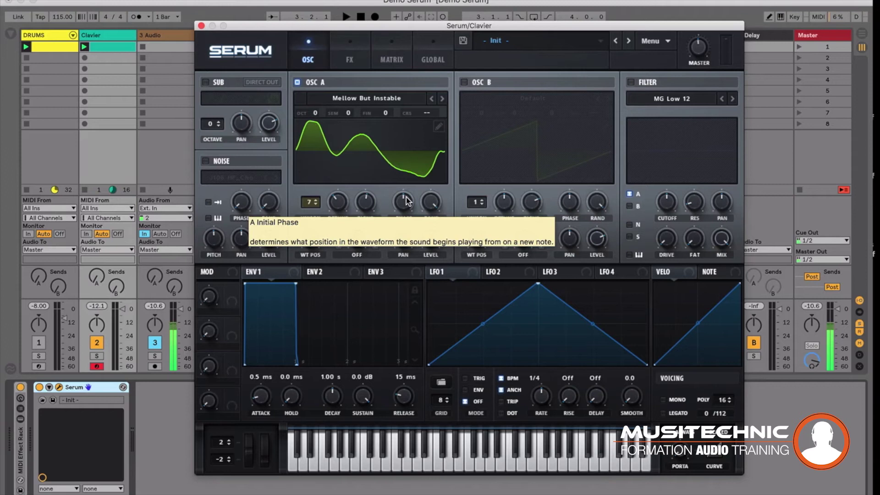
pyautogui.moveTo(407, 202)
pyautogui.mouseDown()
pyautogui.moveTo(402, 259)
pyautogui.moveTo(392, 180)
pyautogui.mouseUp()
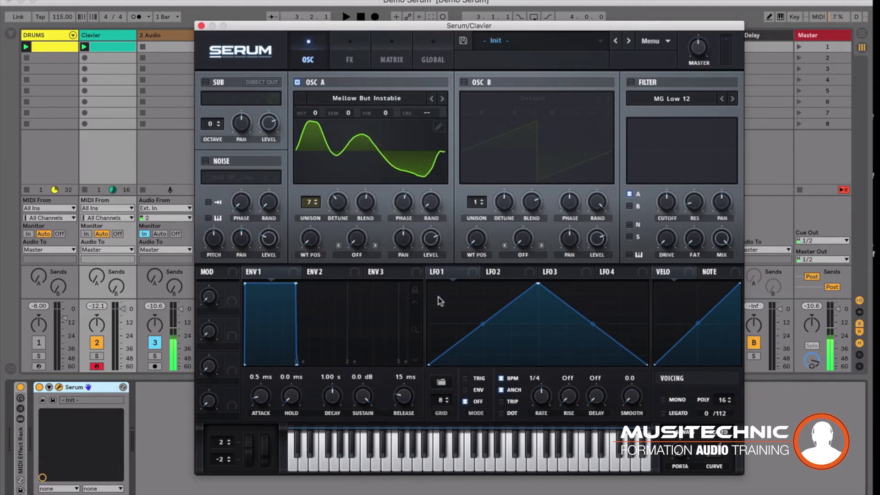
pyautogui.moveTo(406, 208); pyautogui.dragTo(401, 242)
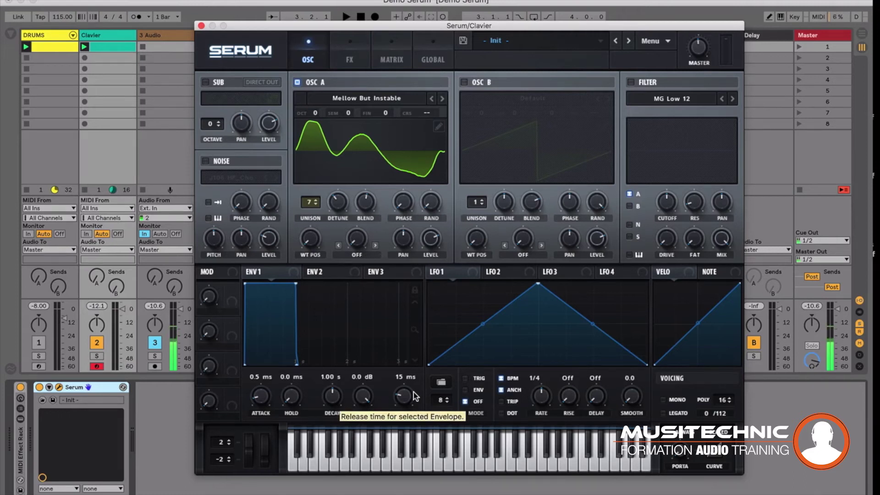
# Step: Audition the pattern with oscillator A's random phase at 100%, and with playback stopped raise its initial phase slightly
pyautogui.press('space')
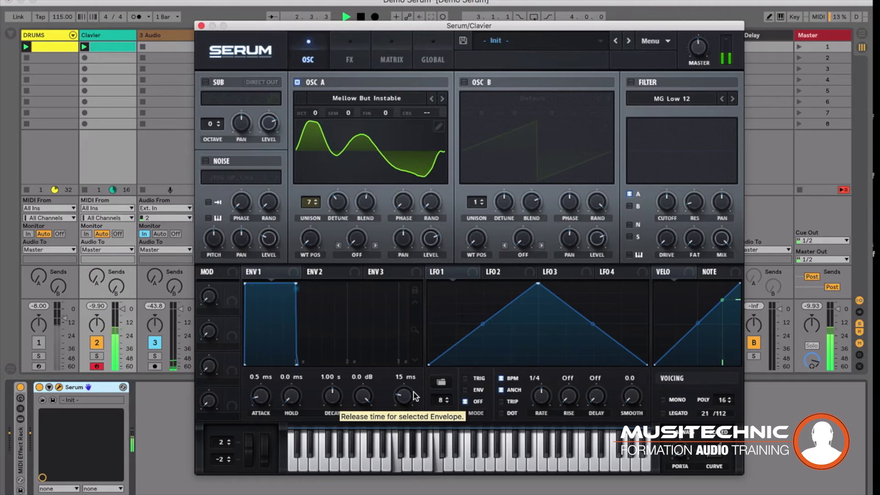
pyautogui.press('space')
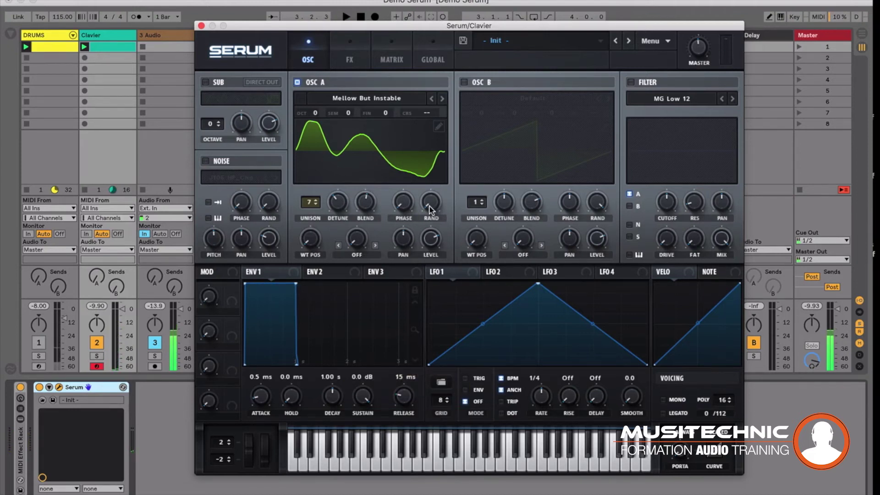
pyautogui.moveTo(424, 158); pyautogui.dragTo(405, 6)
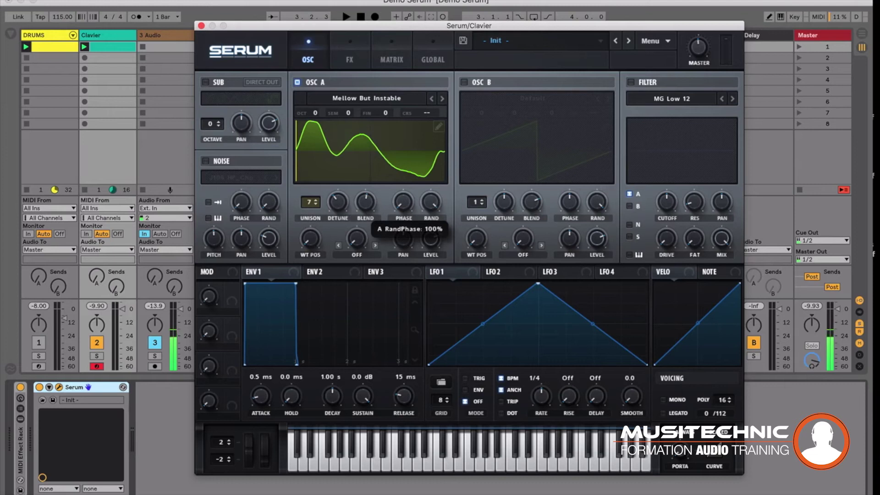
pyautogui.press('space')
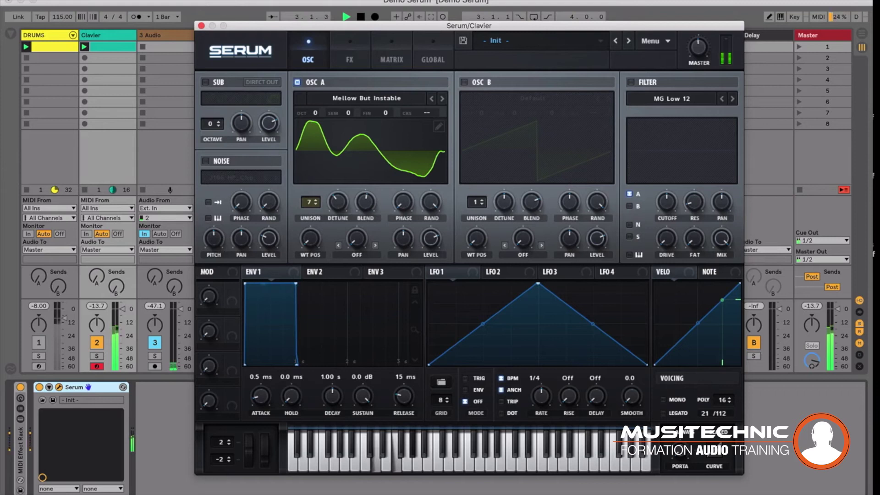
pyautogui.press('space')
pyautogui.moveTo(400, 203)
pyautogui.mouseDown()
pyautogui.moveTo(395, 159)
pyautogui.moveTo(398, 179)
pyautogui.moveTo(390, 168)
pyautogui.mouseUp()
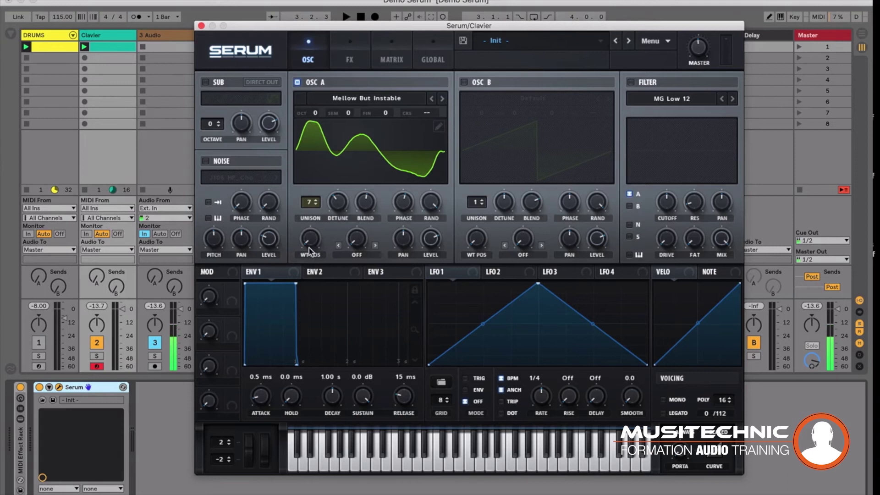
# Step: Show oscillator A's wavetable in 3D, move its wavetable position up to 209, and return to the 2D waveform
pyautogui.click(352, 153)
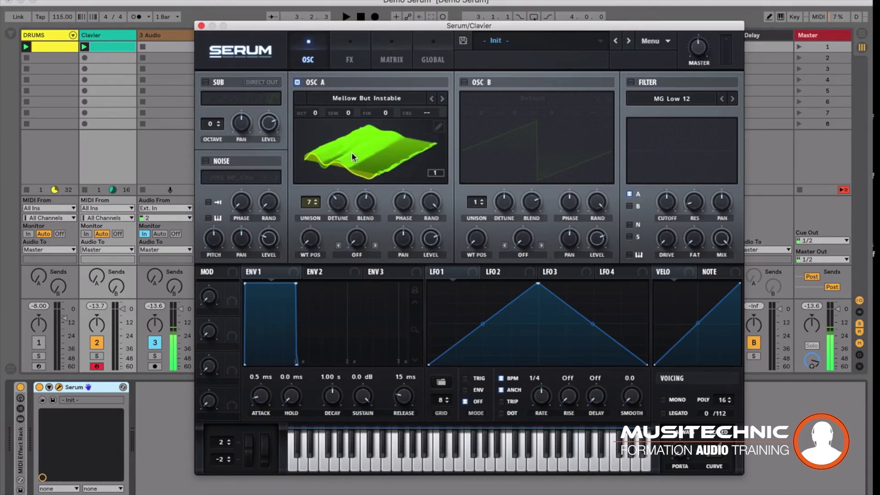
pyautogui.moveTo(309, 240); pyautogui.dragTo(291, 101)
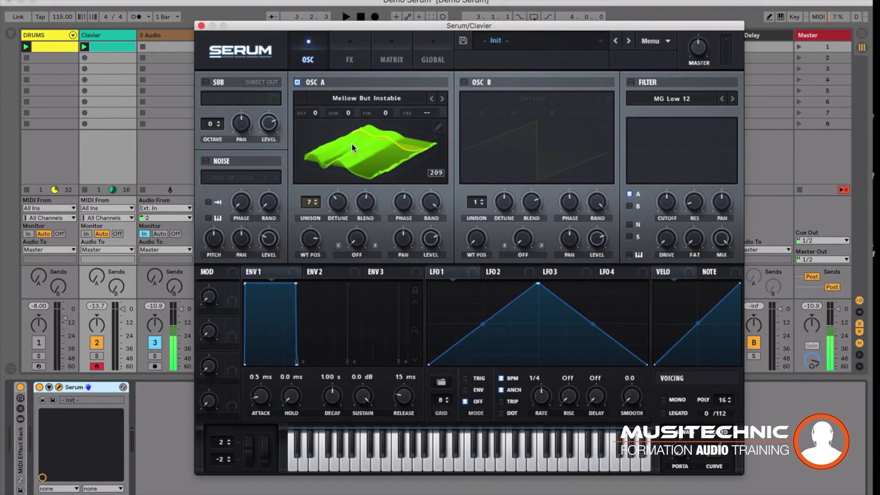
pyautogui.click(351, 143)
# Step: Raise oscillator A's wavetable position, turn it down while the pattern plays, and stop playback
pyautogui.moveTo(311, 241); pyautogui.dragTo(281, 182)
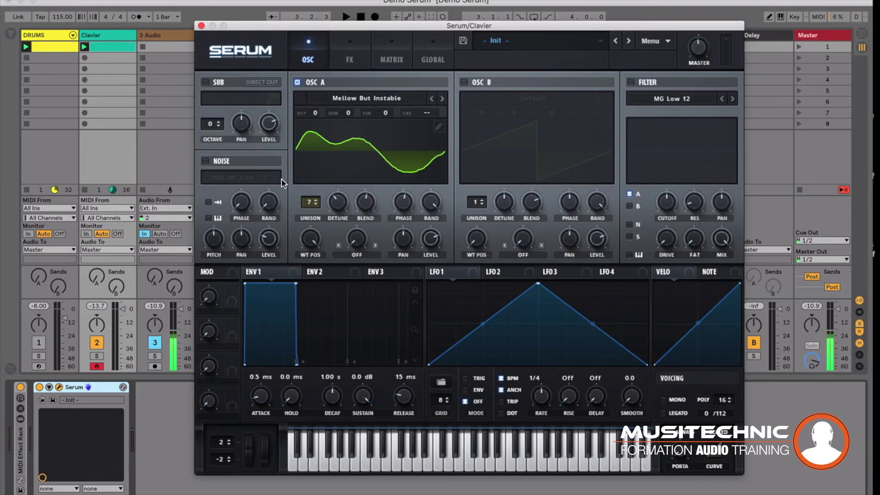
pyautogui.press('space')
pyautogui.moveTo(313, 256); pyautogui.dragTo(320, 314)
pyautogui.press('space')
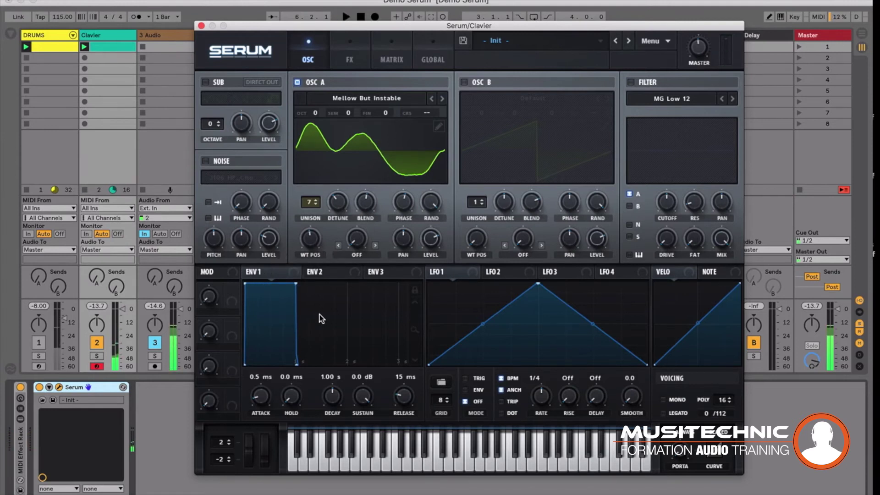
# Step: Set oscillator A's warp mode to Sync, raise the warp amount, and vary it during playback
pyautogui.click(375, 246)
pyautogui.moveTo(357, 239); pyautogui.dragTo(342, 170)
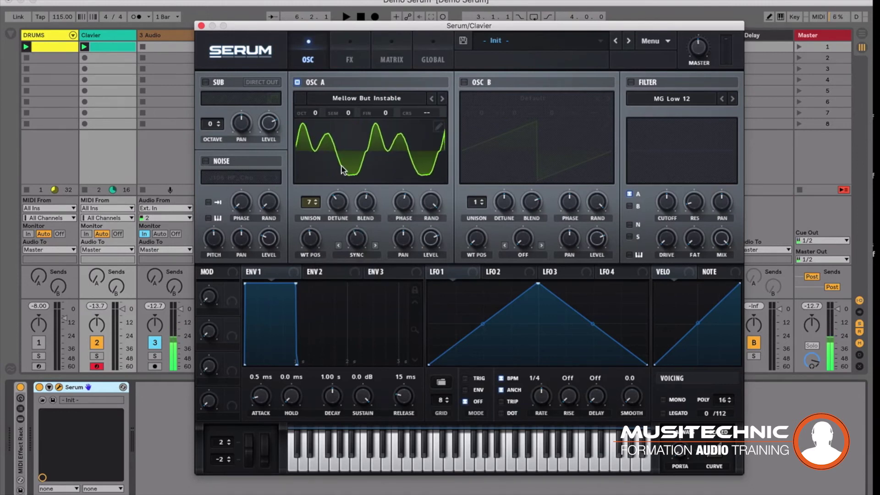
pyautogui.press('space')
pyautogui.moveTo(354, 240)
pyautogui.mouseDown()
pyautogui.moveTo(354, 274)
pyautogui.moveTo(344, 195)
pyautogui.moveTo(350, 237)
pyautogui.moveTo(358, 214)
pyautogui.moveTo(356, 246)
pyautogui.mouseUp()
# Step: Step oscillator A's warp mode forward through the bend and asymmetric types to Mirror
pyautogui.click(376, 246)
pyautogui.click(376, 246)
pyautogui.click(375, 246)
pyautogui.click(375, 246)
pyautogui.click(376, 246)
pyautogui.click(376, 246)
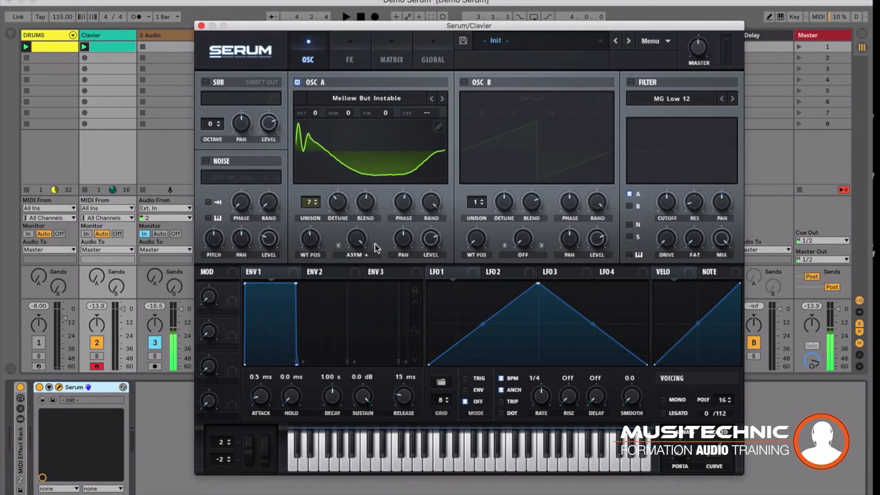
pyautogui.click(375, 246)
pyautogui.click(375, 245)
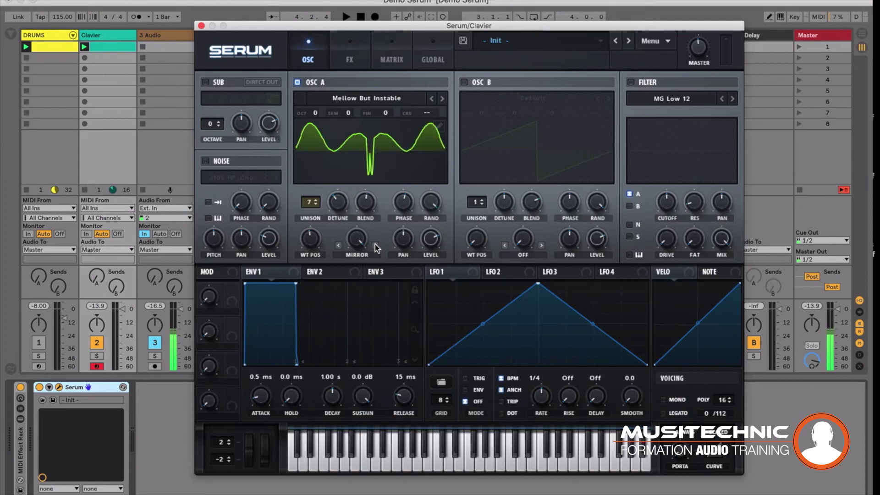
# Step: Vary the Mirror warp amount on oscillator A and audition the pattern, ending with playback stopped
pyautogui.moveTo(354, 246)
pyautogui.moveTo(354, 246); pyautogui.dragTo(393, 328)
pyautogui.press('space')
pyautogui.press('space')
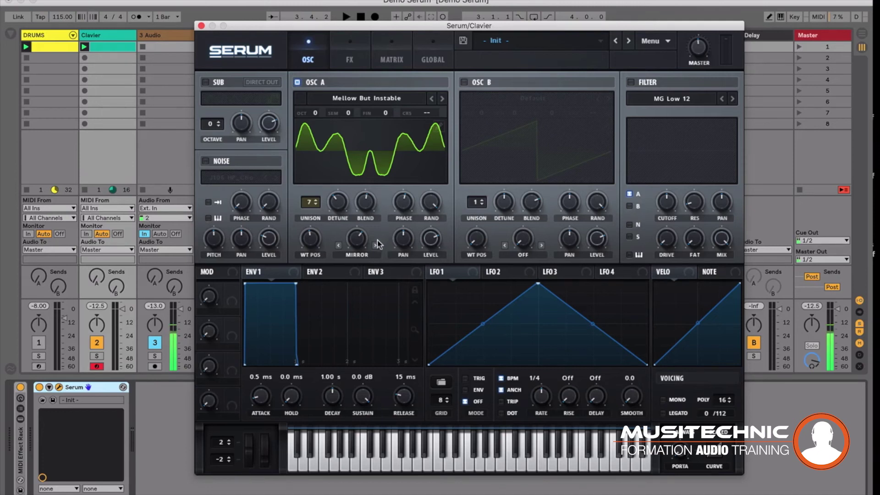
# Step: Switch oscillator A to the Quantize warp mode and vary the warp amount while the pattern plays
pyautogui.click(376, 244)
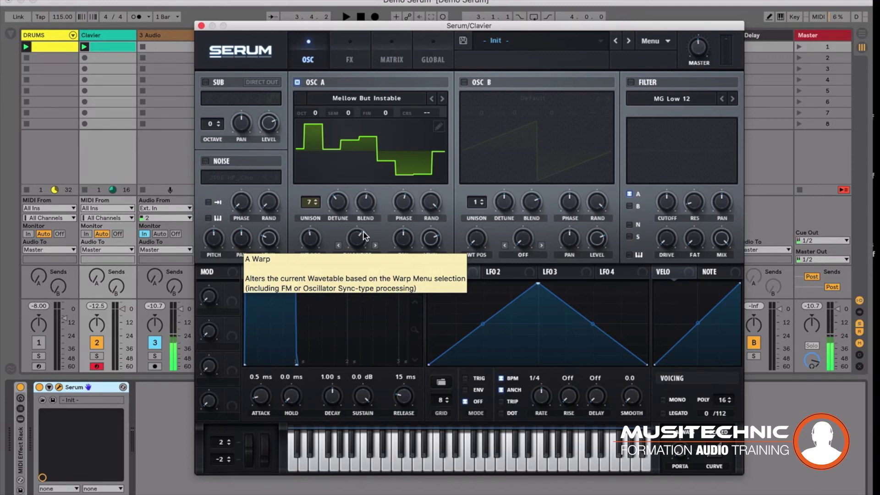
pyautogui.press('space')
pyautogui.moveTo(357, 239)
pyautogui.mouseDown()
pyautogui.moveTo(359, 250)
pyautogui.moveTo(352, 218)
pyautogui.moveTo(349, 237)
pyautogui.moveTo(367, 247)
pyautogui.mouseUp()
pyautogui.press('space')
# Step: Set oscillator A's warp mode to FM (From B), enable oscillator B, and reset and raise the warp amount during playback
pyautogui.click(375, 245)
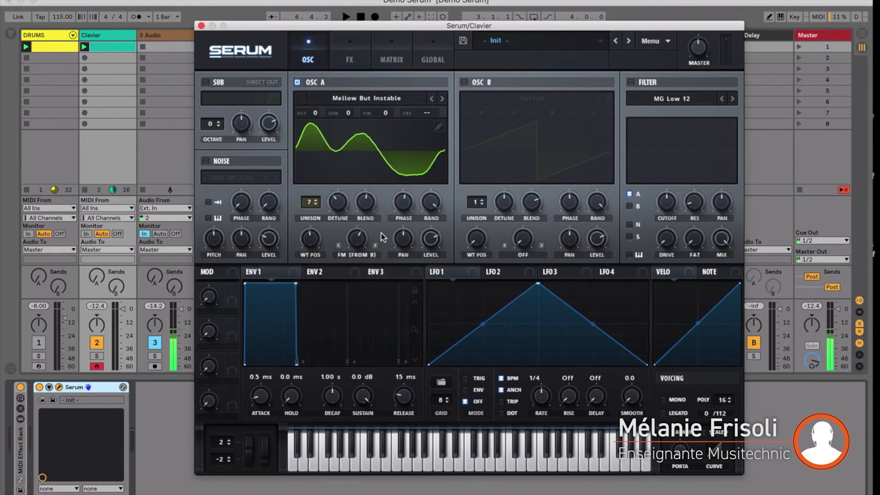
pyautogui.click(464, 83)
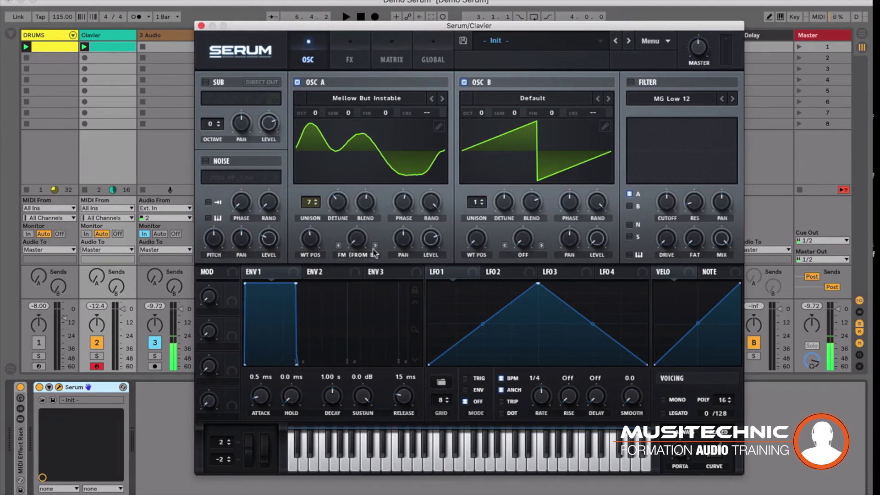
pyautogui.press('space')
pyautogui.doubleClick(357, 239)
pyautogui.moveTo(358, 238); pyautogui.dragTo(343, 159)
# Step: Load the Analog wavetable SawRoundedToSquare in oscillator B and, with the pattern playing, set oscillator A's warp to about 51%
pyautogui.click(537, 97)
pyautogui.moveTo(535, 111)
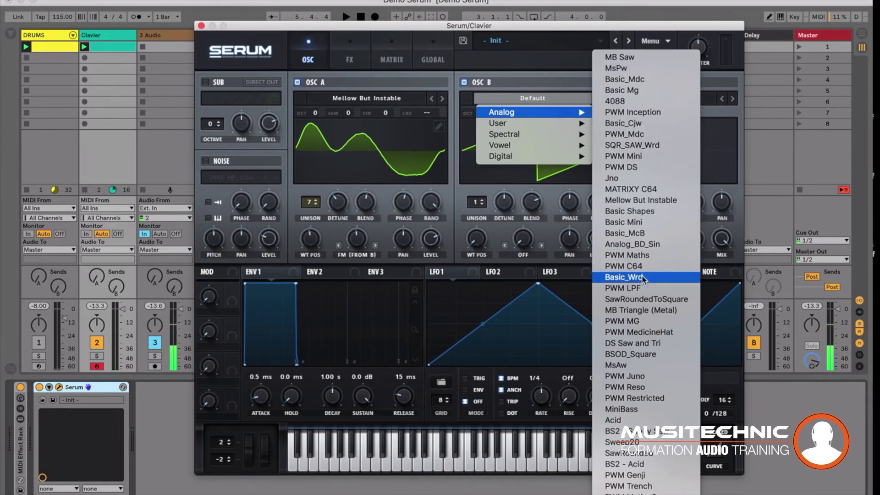
pyautogui.click(642, 300)
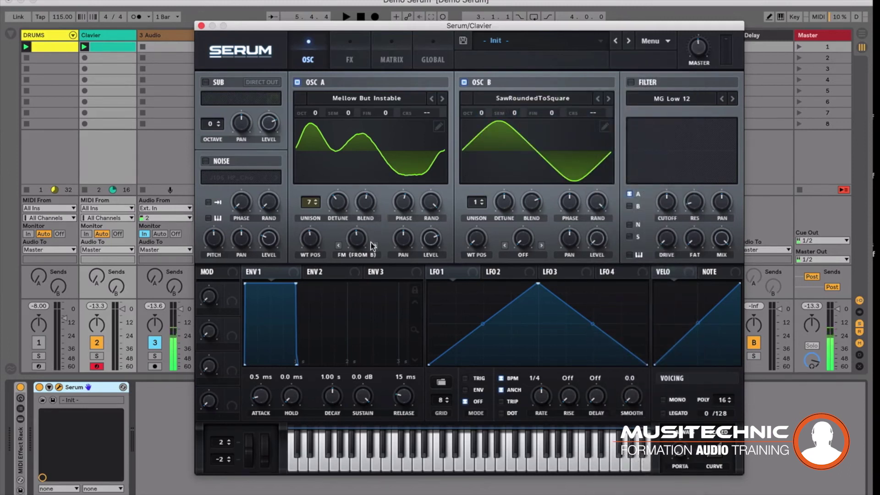
pyautogui.press('space')
pyautogui.moveTo(357, 228)
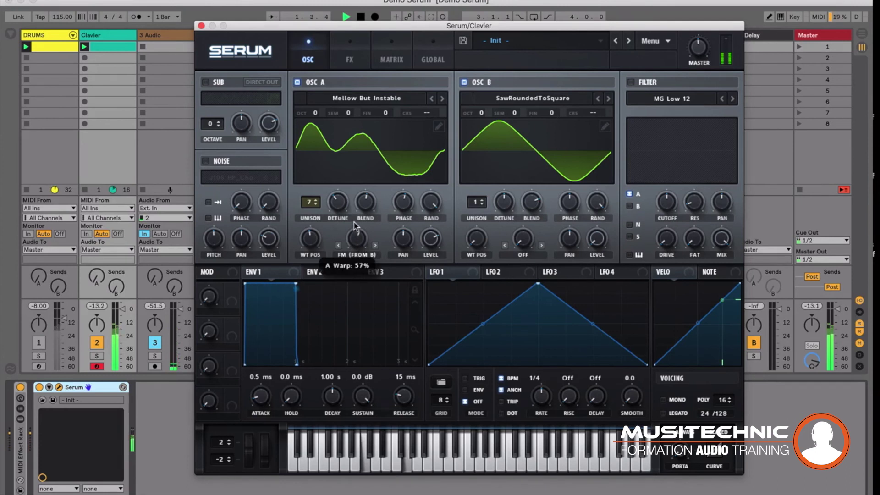
pyautogui.moveTo(347, 215); pyautogui.dragTo(345, 218)
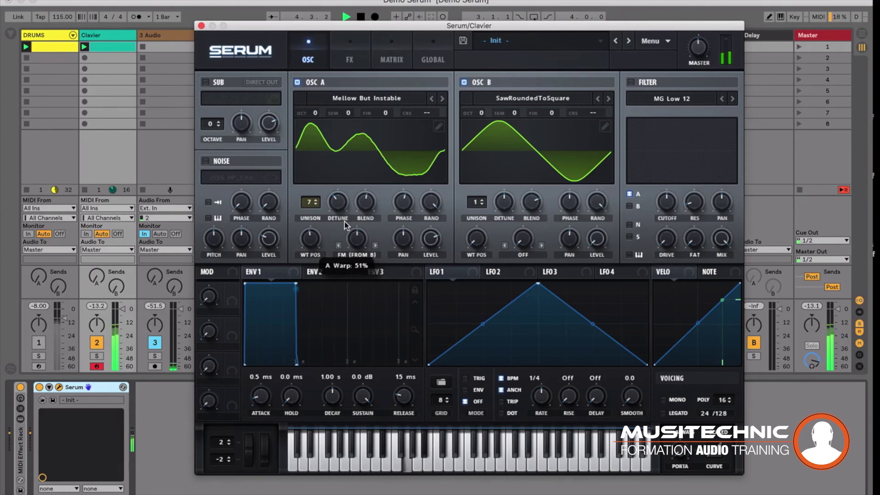
# Step: Set oscillator B's unison to 2 and switch oscillator A's warp mode to RM (From B)
pyautogui.click(473, 202)
pyautogui.click(375, 246)
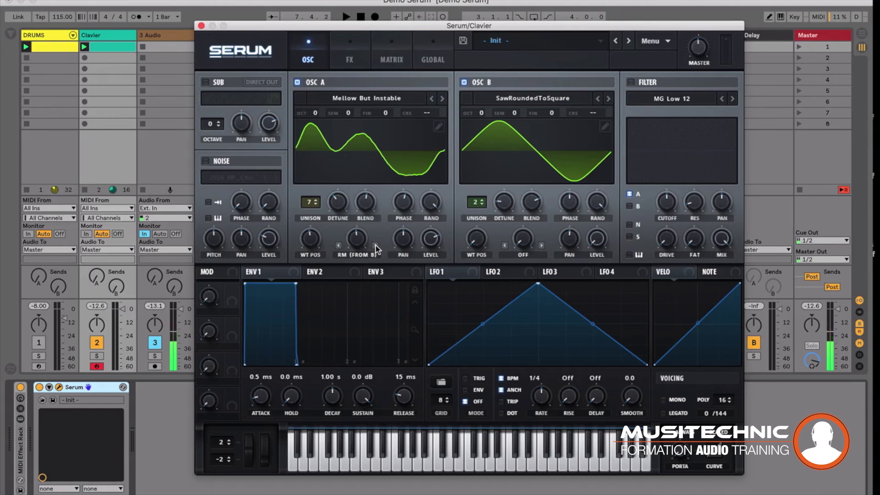
# Step: Try oscillator A's FM (Noise) and FM (Sub) warp modes, toggling the noise and sub oscillators, and turn the warp off
pyautogui.click(375, 246)
pyautogui.click(205, 161)
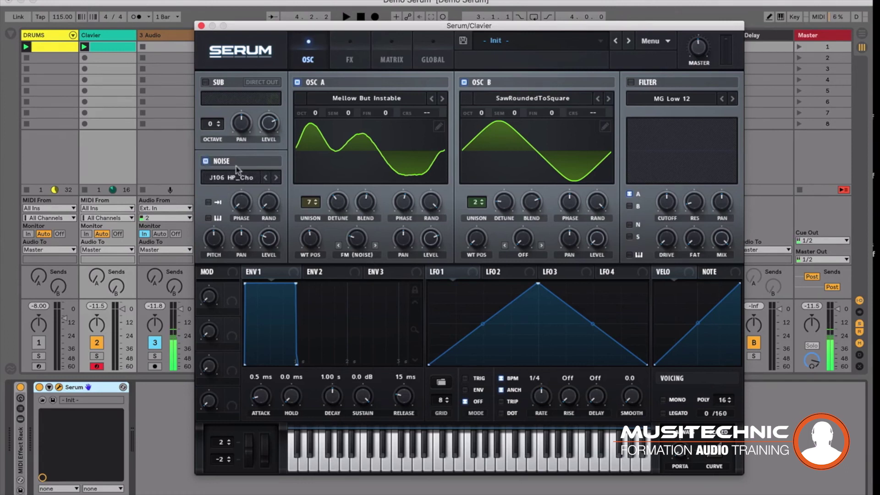
pyautogui.click(375, 245)
pyautogui.click(205, 162)
pyautogui.click(205, 83)
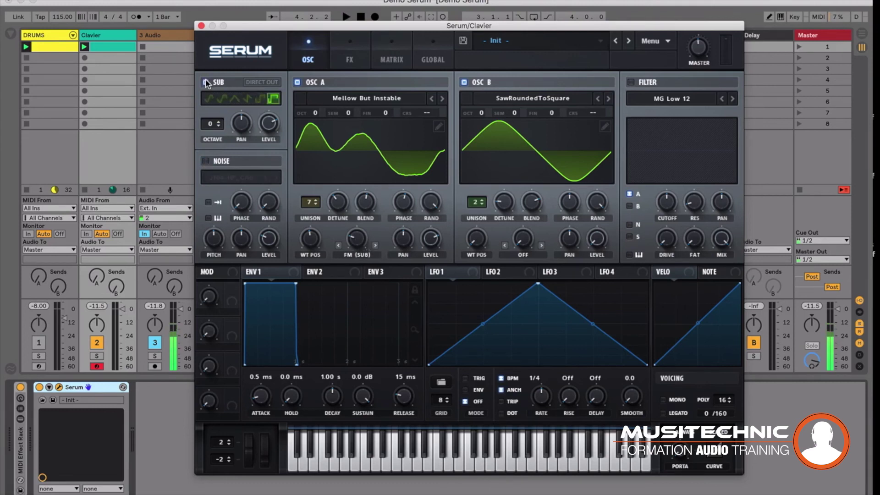
pyautogui.click(206, 83)
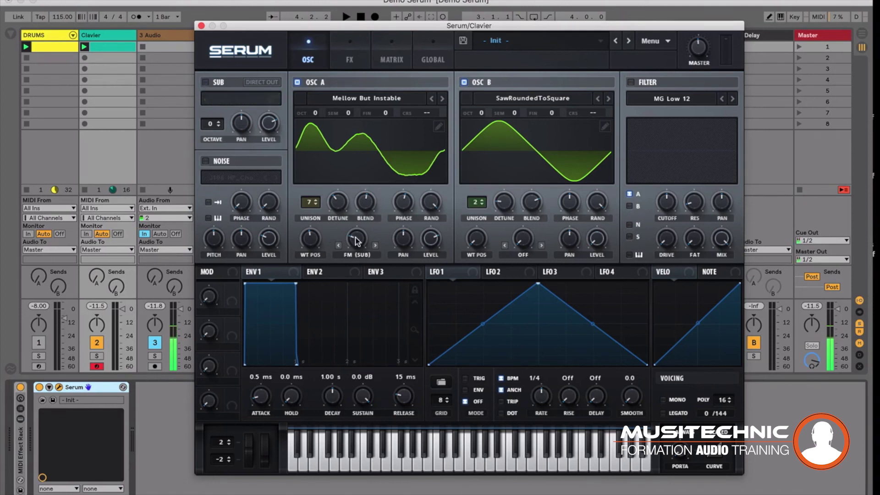
pyautogui.click(375, 245)
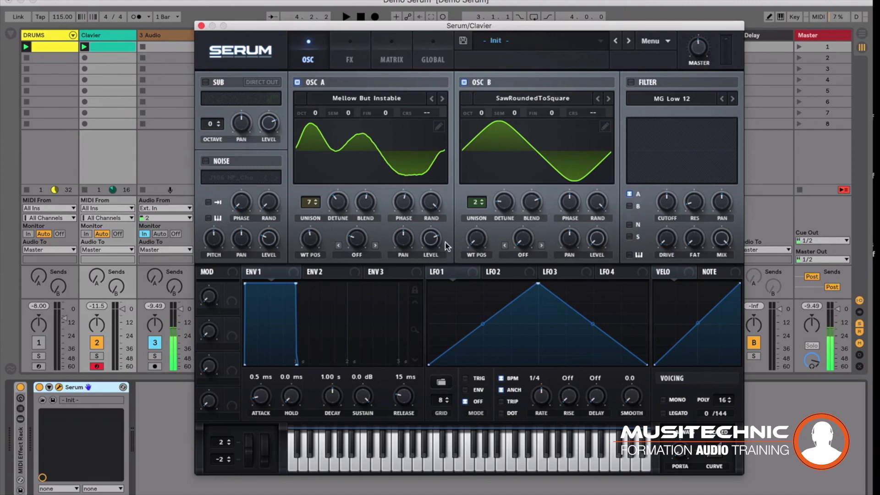
# Step: Try different levels for oscillator B and, with the pattern playing, set its level to about 71%
pyautogui.moveTo(597, 239); pyautogui.dragTo(569, 129)
pyautogui.moveTo(596, 235)
pyautogui.mouseDown()
pyautogui.moveTo(592, 251)
pyautogui.moveTo(591, 243)
pyautogui.mouseUp()
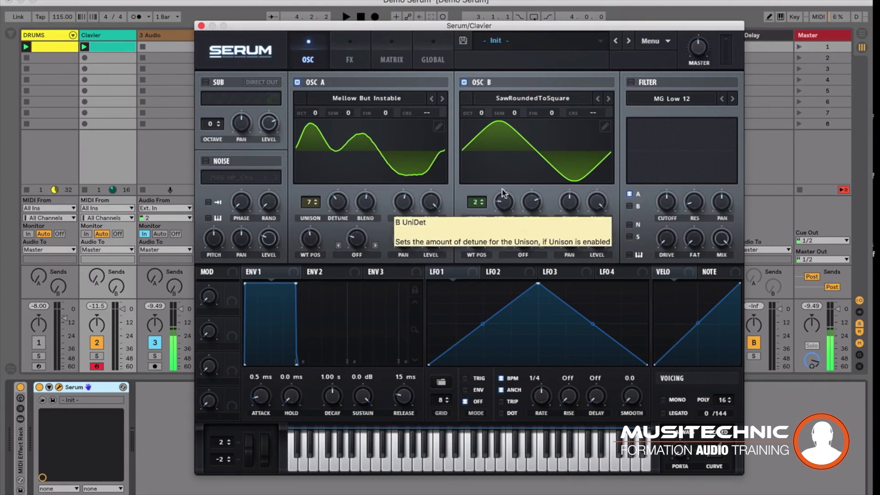
pyautogui.press('space')
pyautogui.moveTo(597, 243); pyautogui.dragTo(601, 213)
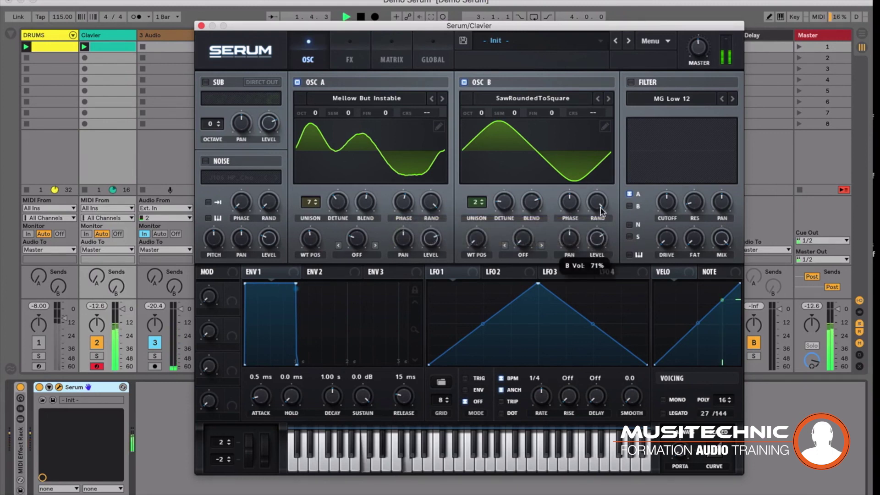
# Step: Load the Analog wavetable PWM Inception in oscillator B and raise its unison to 5 during playback
pyautogui.click(553, 99)
pyautogui.moveTo(570, 116)
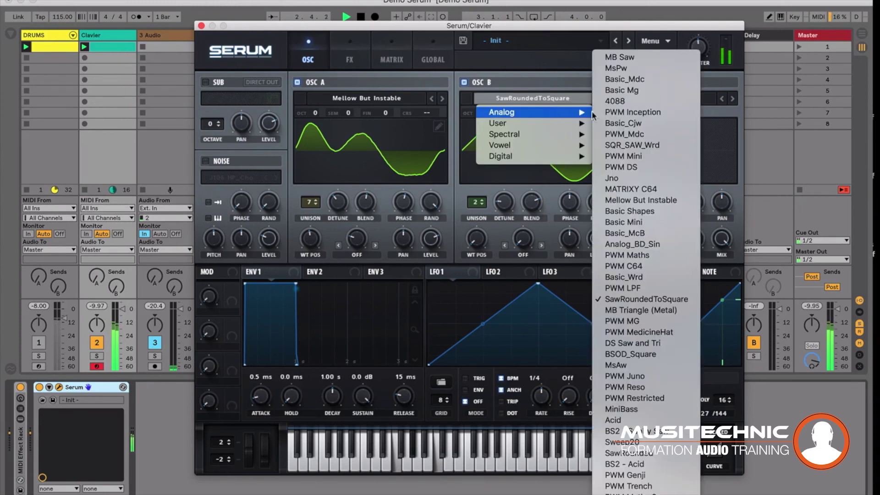
pyautogui.click(625, 112)
pyautogui.moveTo(597, 242); pyautogui.dragTo(594, 248)
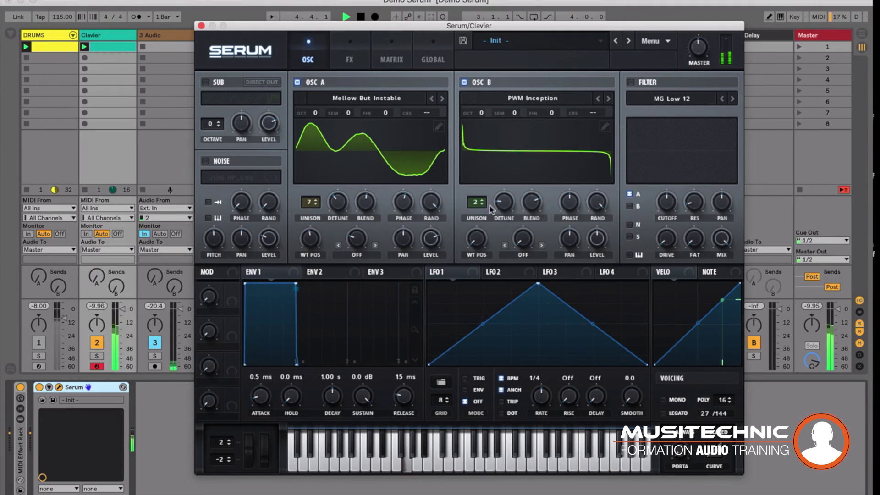
pyautogui.click(482, 200)
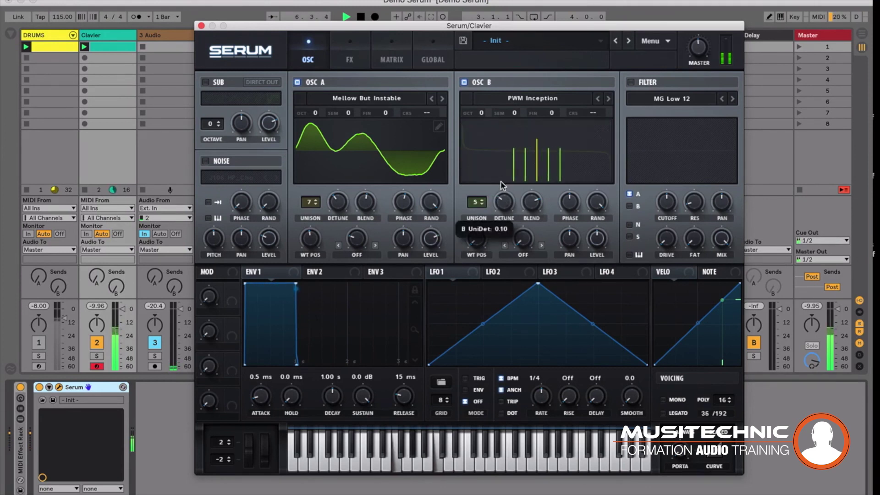
# Step: Restart playback from the DRUMS clip and, back on the Clavier track, raise Serum's master volume slightly
pyautogui.press('space')
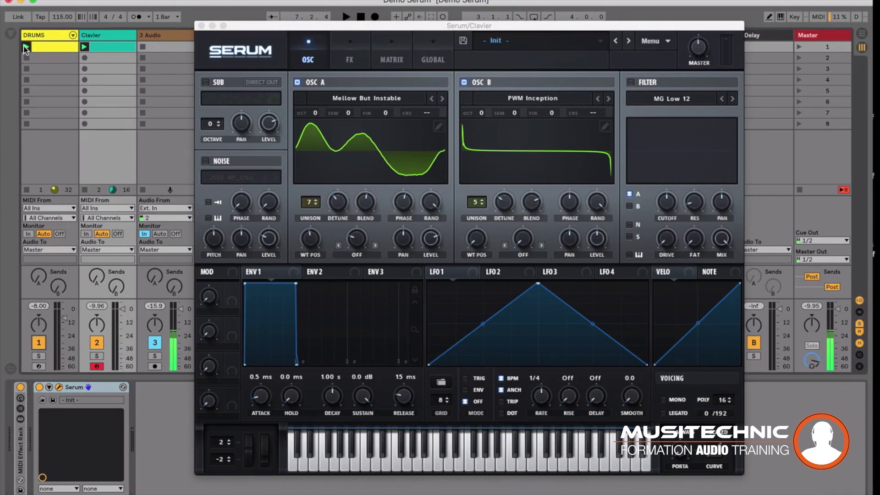
pyautogui.click(26, 46)
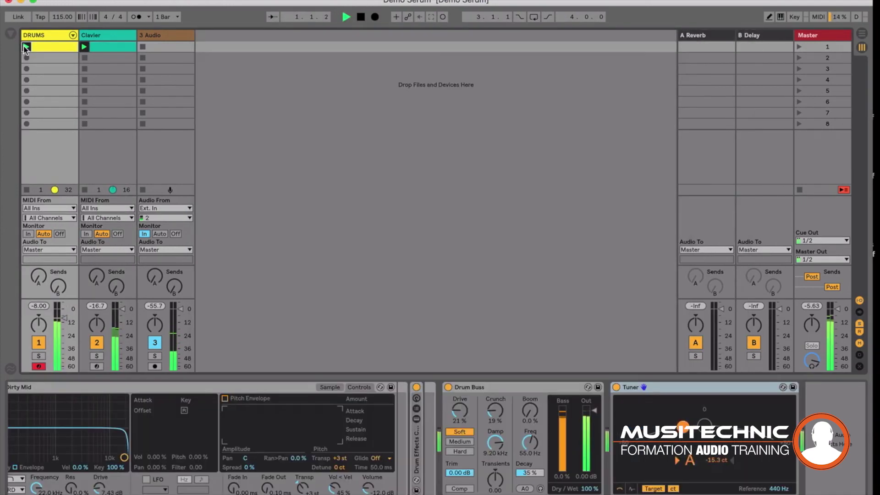
pyautogui.click(97, 169)
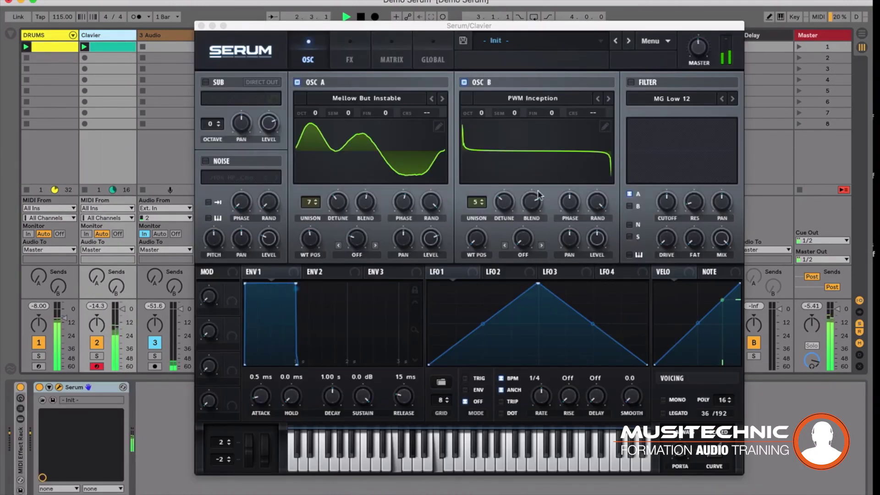
pyautogui.moveTo(704, 44); pyautogui.dragTo(700, 30)
# Step: Switch off oscillator B, then set oscillator A's warp mode to Quantize and raise its wavetable position during playback
pyautogui.click(464, 82)
pyautogui.click(339, 246)
pyautogui.moveTo(310, 240); pyautogui.dragTo(335, 194)
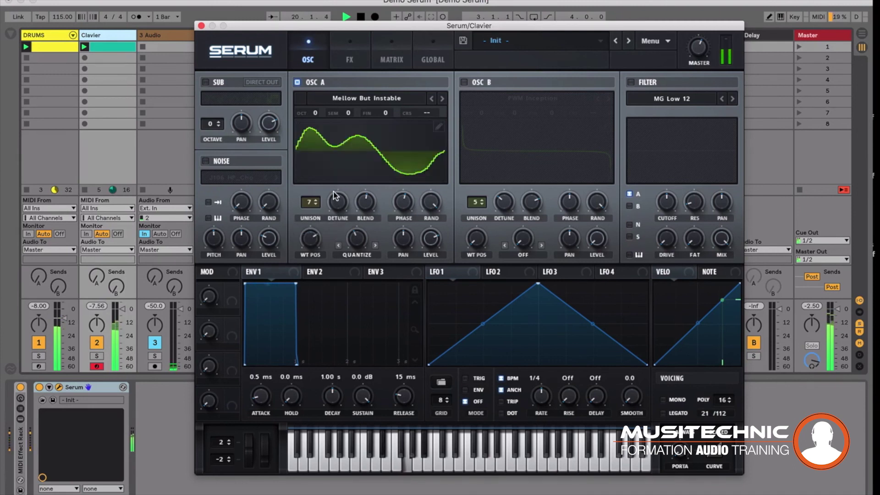
pyautogui.press('space')
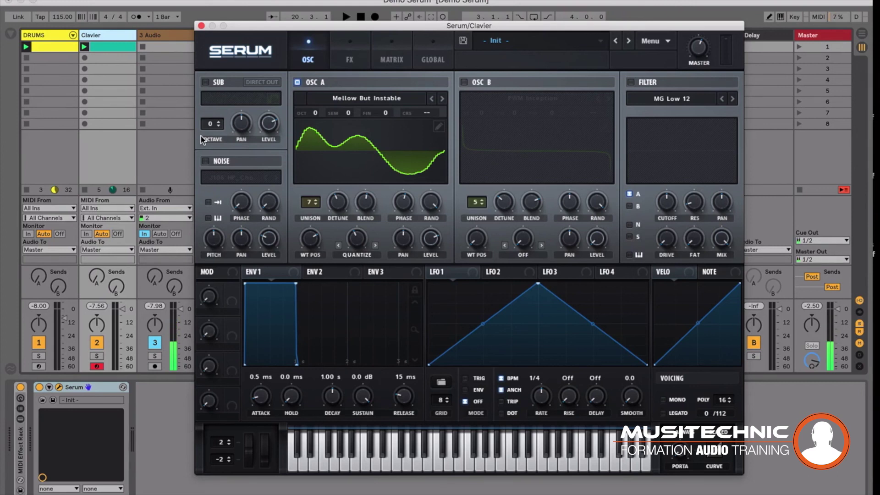
# Step: Enable oscillator B with the MATRIXY C64 wavetable and toggle it off and on during playback to compare the layered sound
pyautogui.click(464, 83)
pyautogui.press('space')
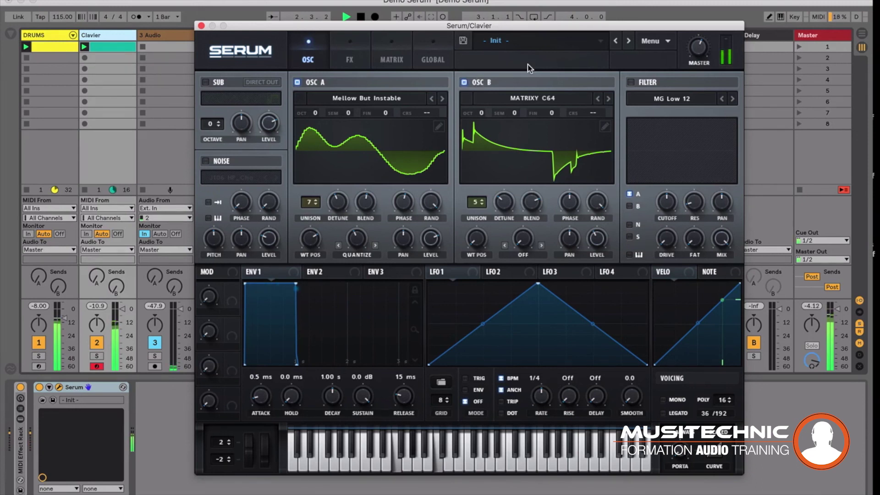
pyautogui.click(464, 83)
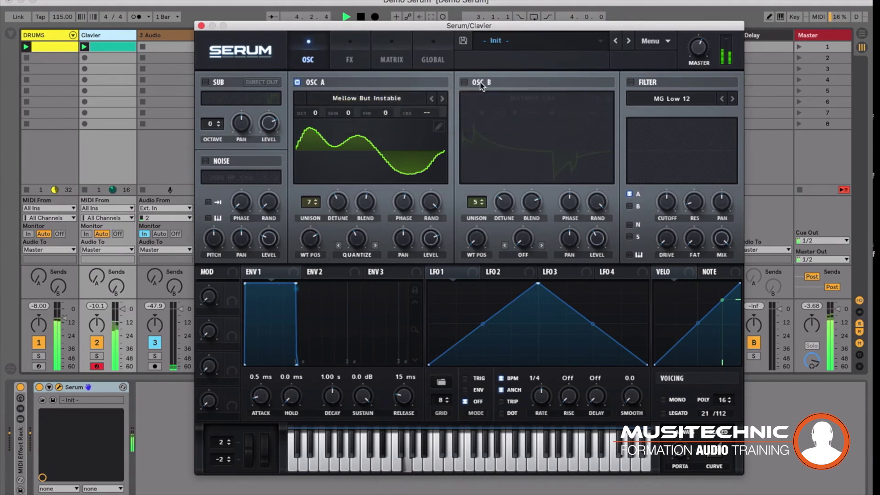
pyautogui.click(464, 83)
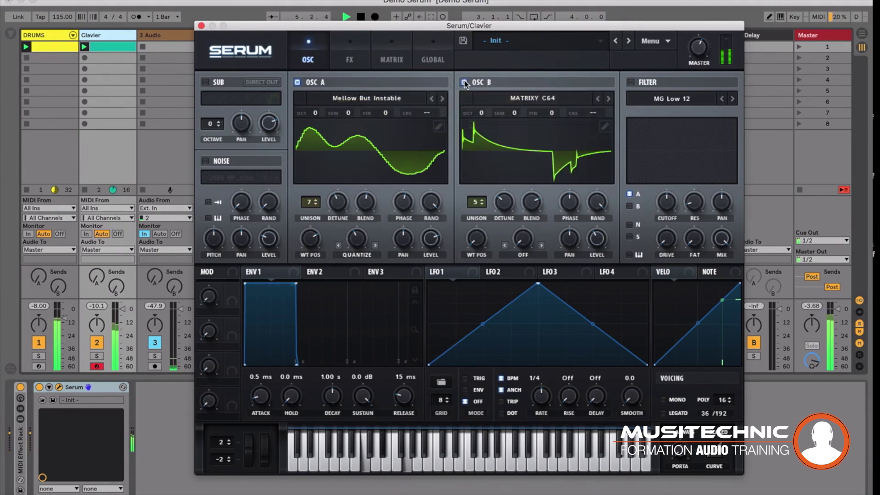